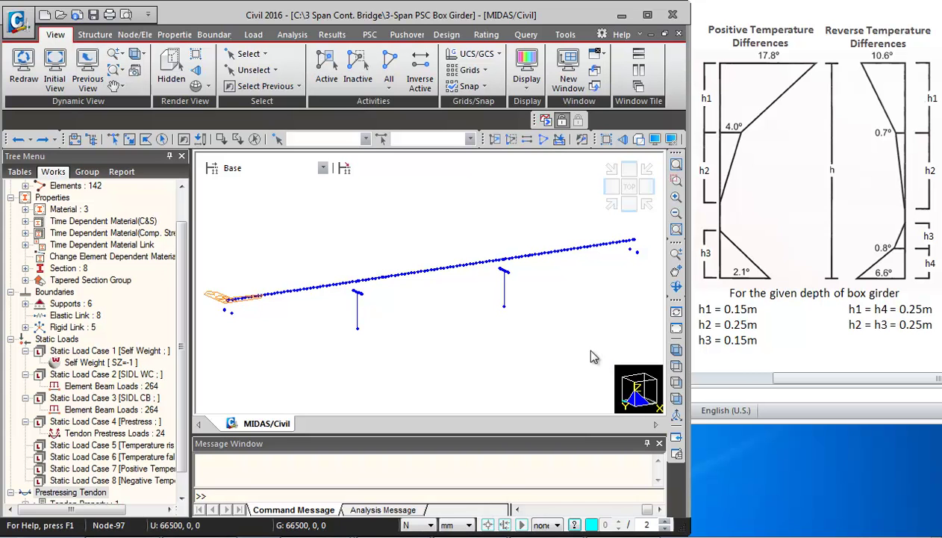
Set up an element temperature load for the Temperature rise case with a final temperature of 25 °C.
left_click(253, 34)
left_click(51, 70)
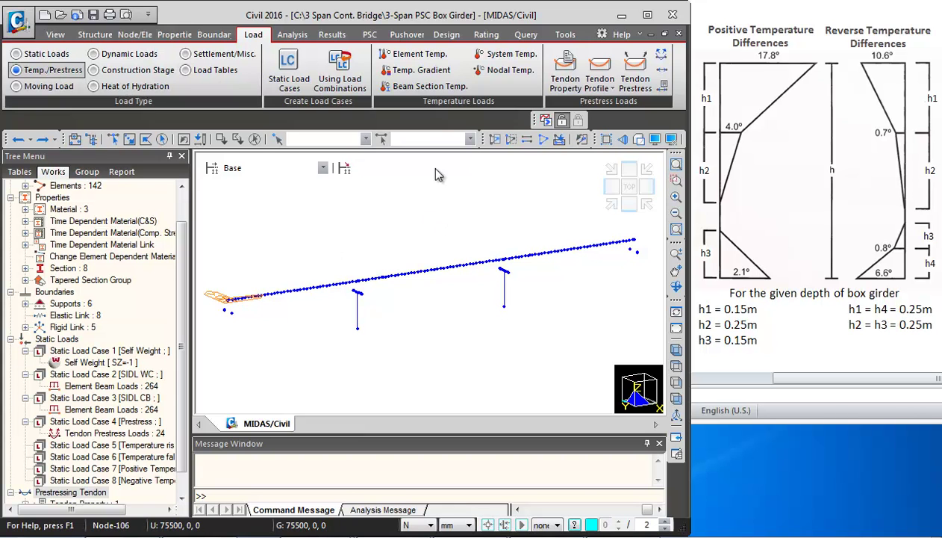
left_click(418, 55)
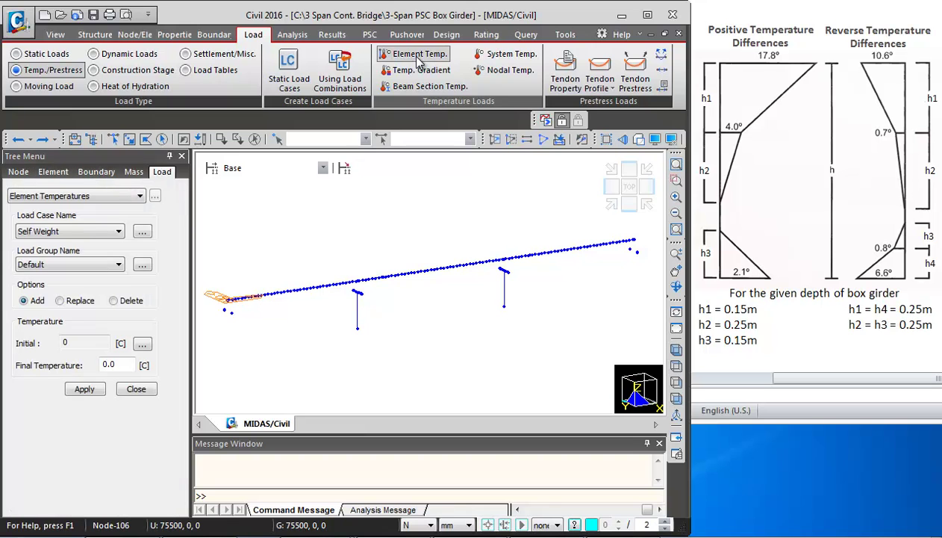
left_click(79, 232)
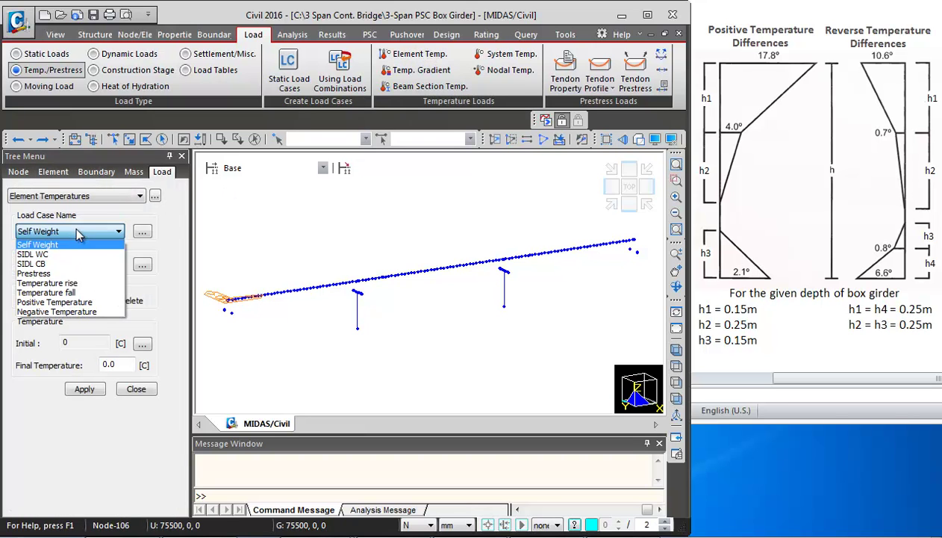
left_click(49, 283)
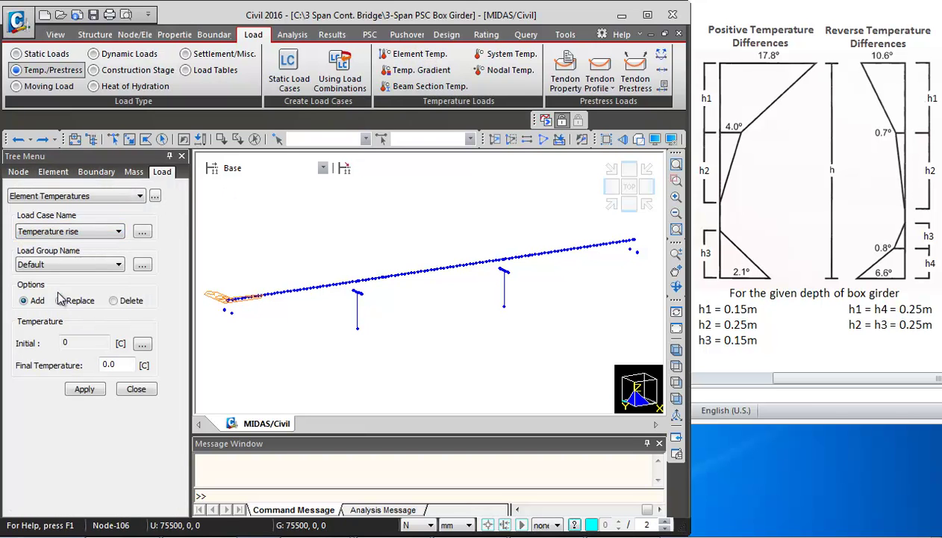
left_click_drag(118, 364, 80, 365)
type("25")
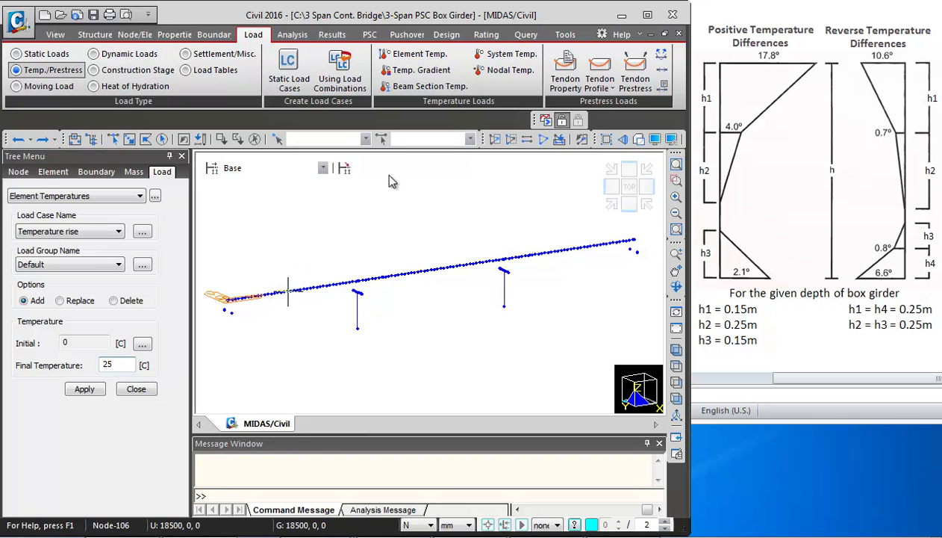
left_click(566, 36)
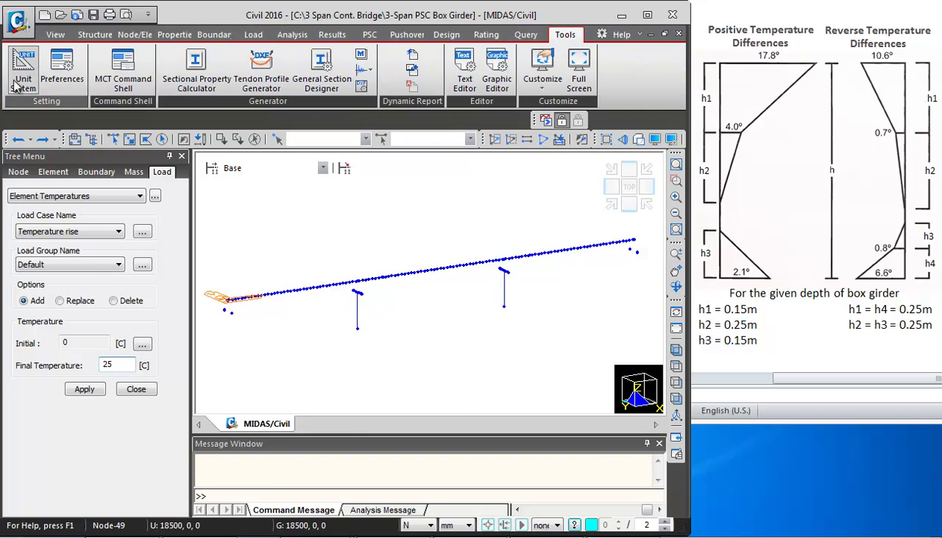
left_click(19, 83)
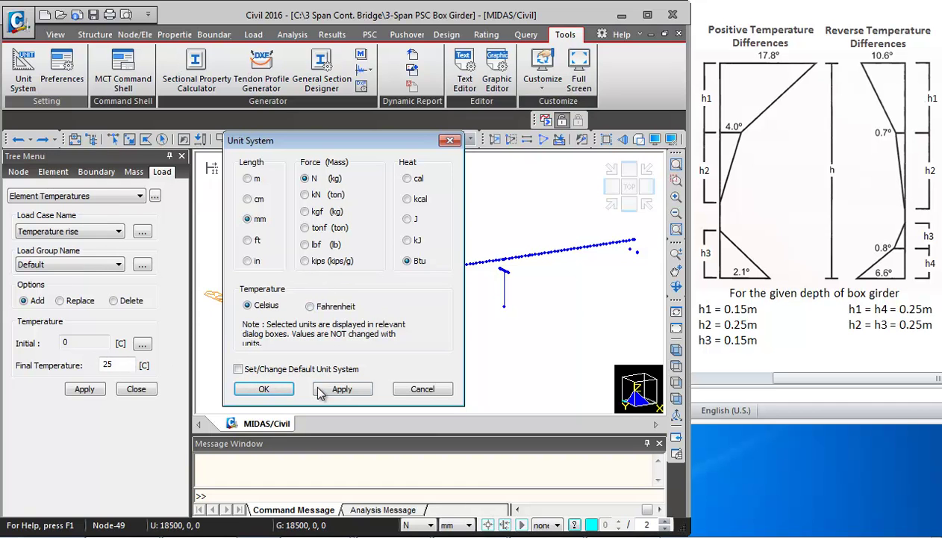
left_click(450, 394)
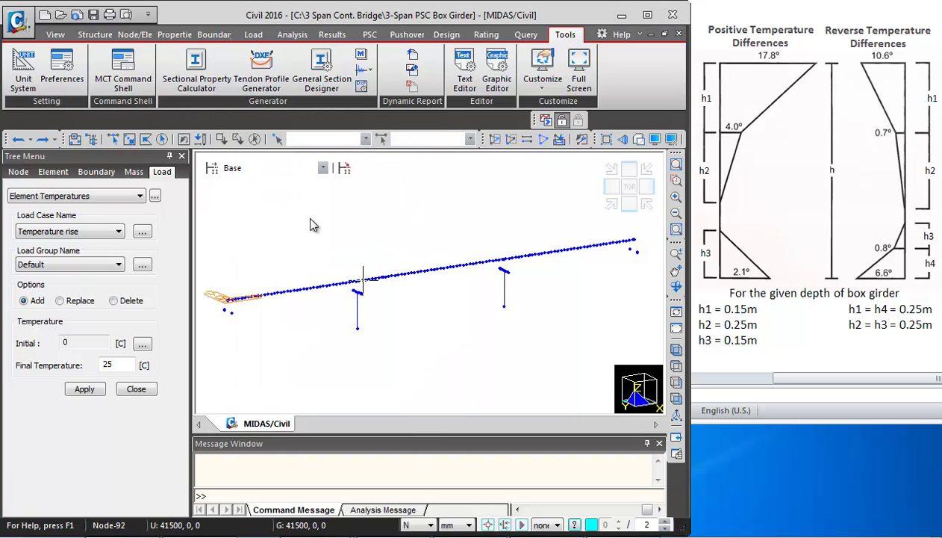
Window-select the girder elements in front view and apply the 25 °C Temperature rise load to them.
left_click(629, 207)
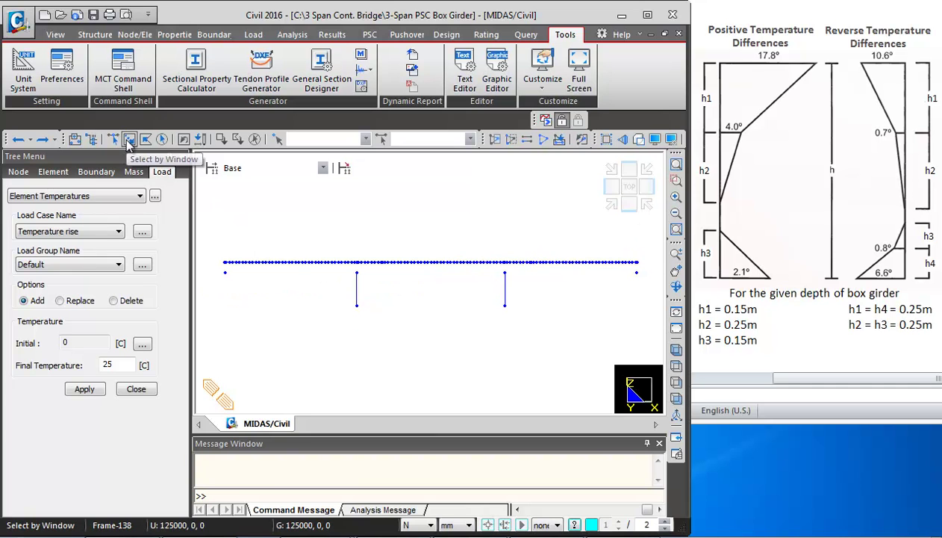
left_click(128, 139)
left_click_drag(216, 254, 654, 273)
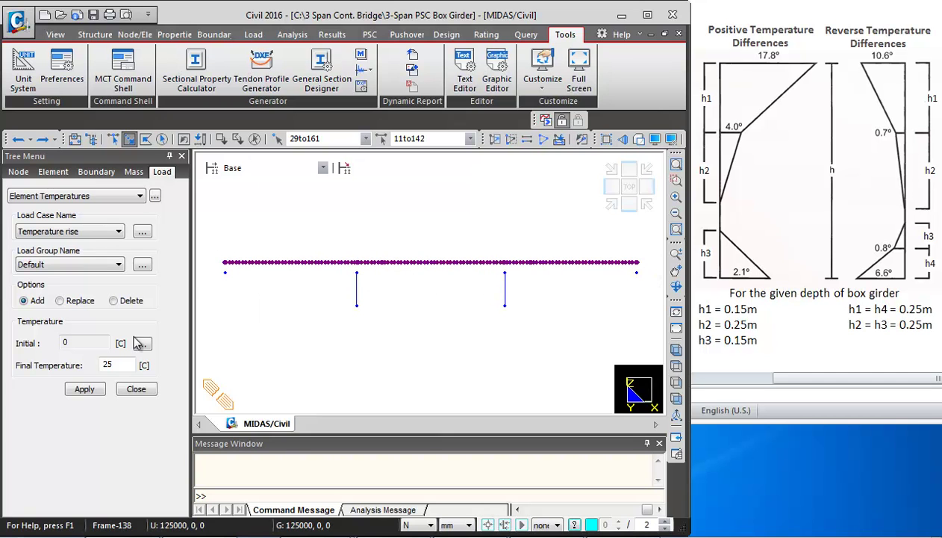
left_click(85, 389)
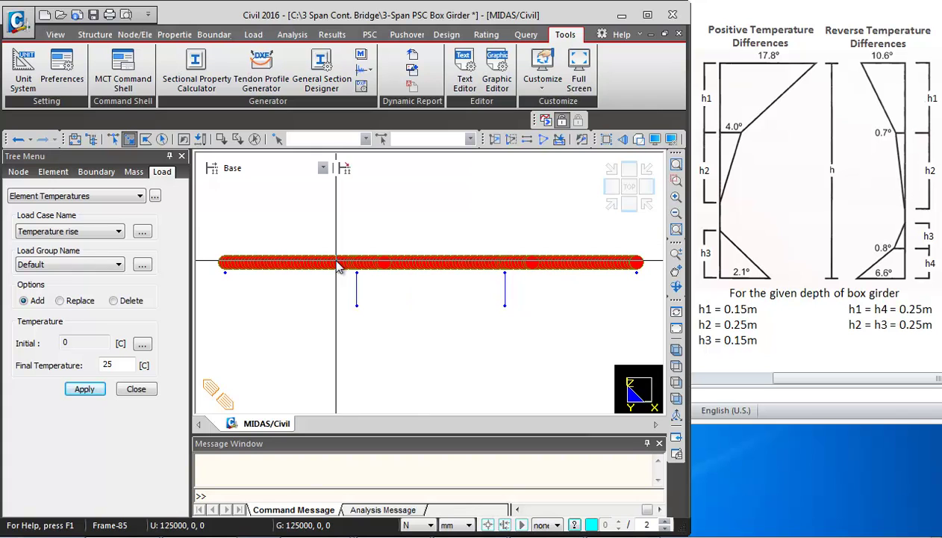
left_click(677, 330)
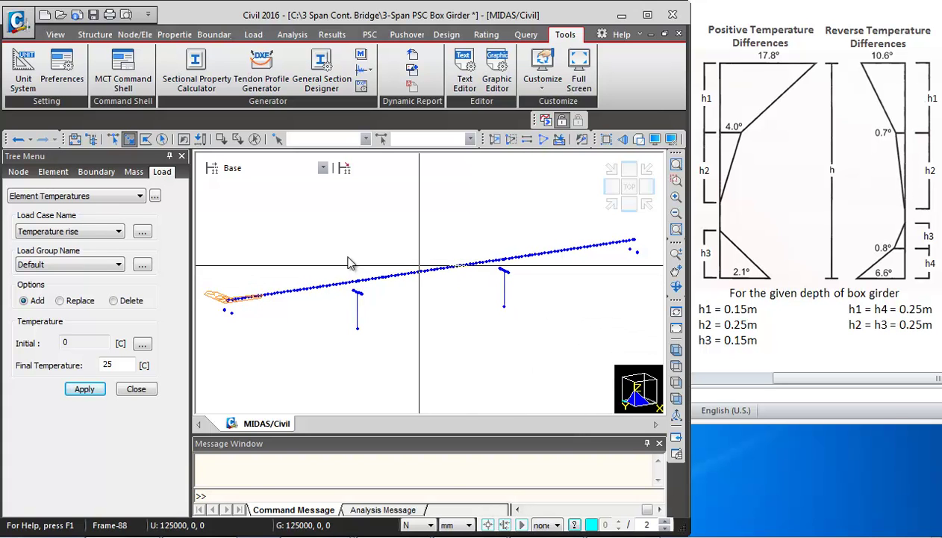
Apply the -25 °C Temperature fall load to the previously selected girder elements, then close the form.
left_click(84, 232)
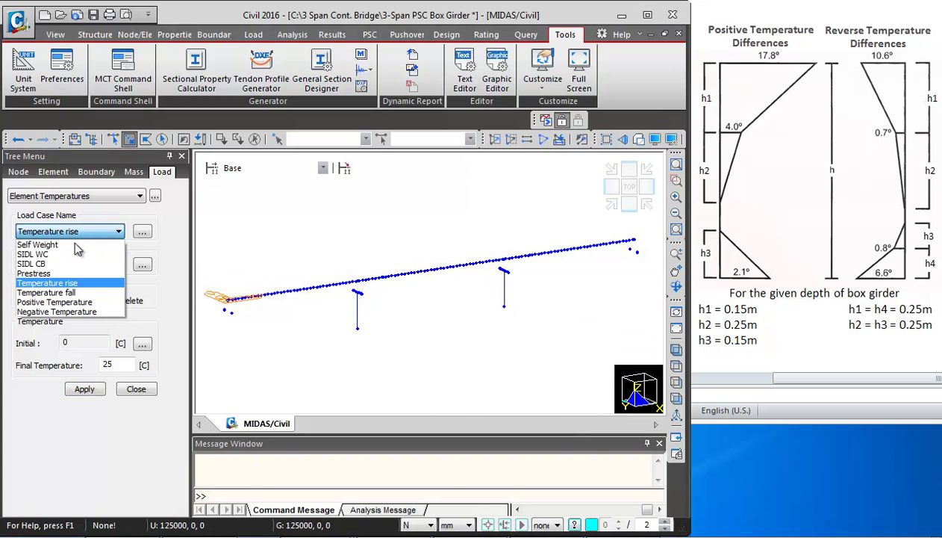
left_click(71, 290)
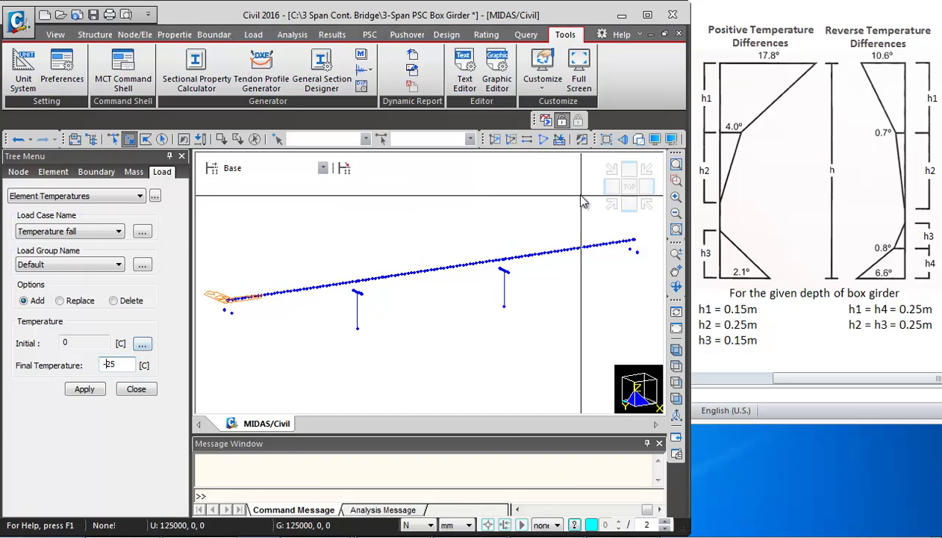
left_click(185, 140)
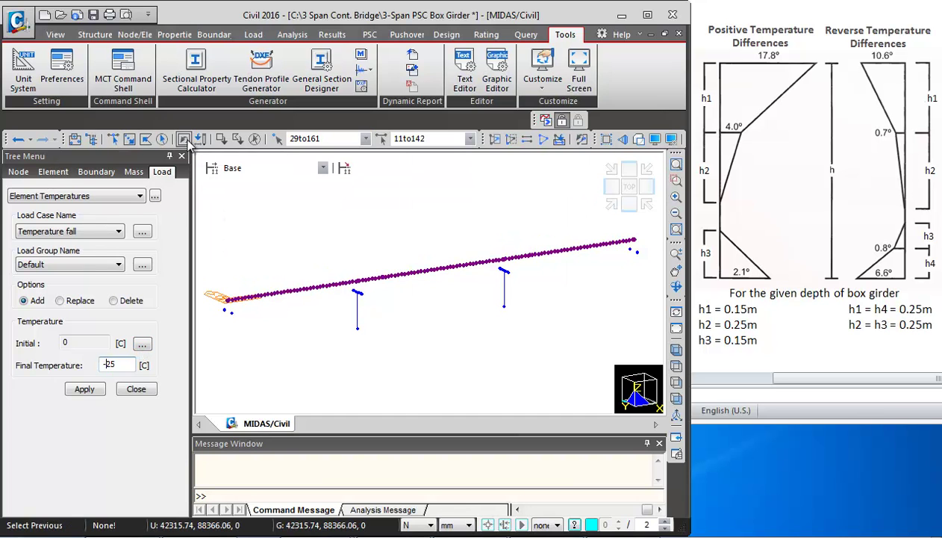
left_click(90, 389)
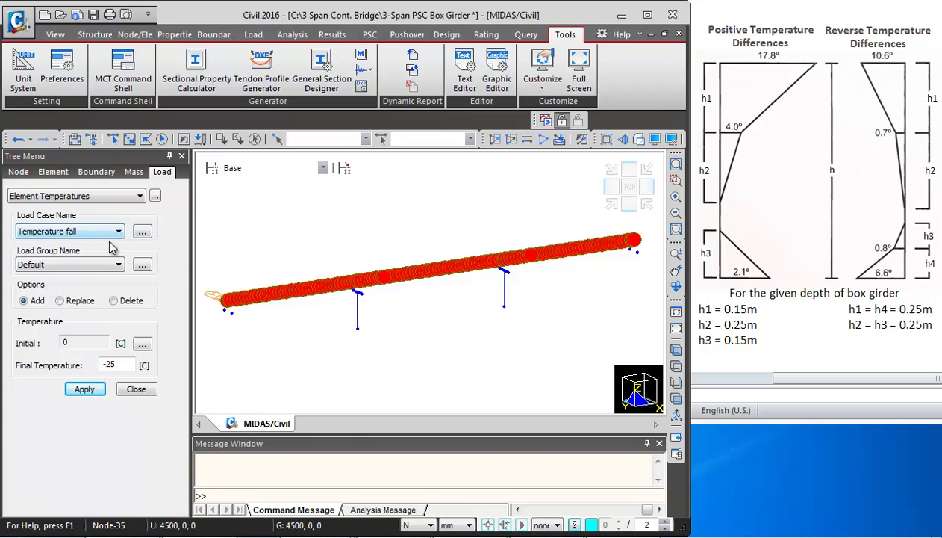
left_click(676, 329)
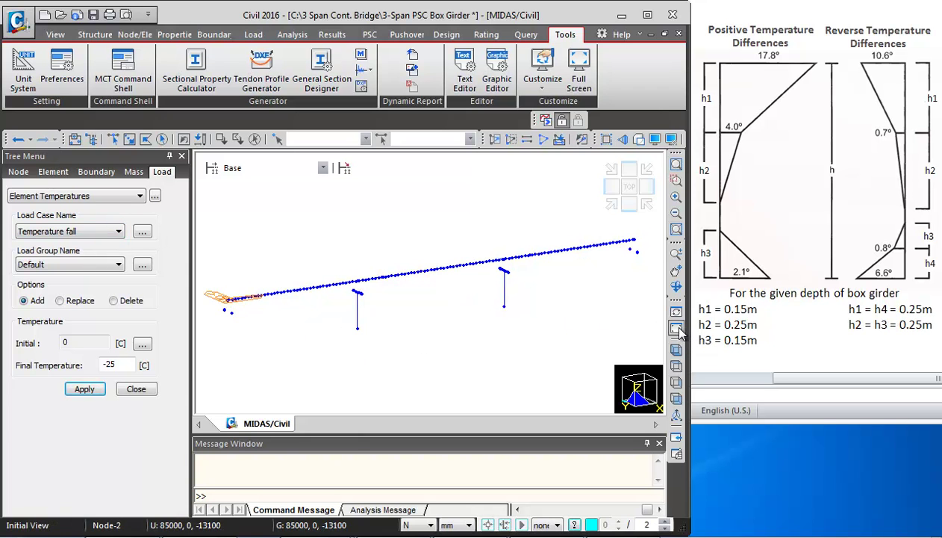
left_click(142, 394)
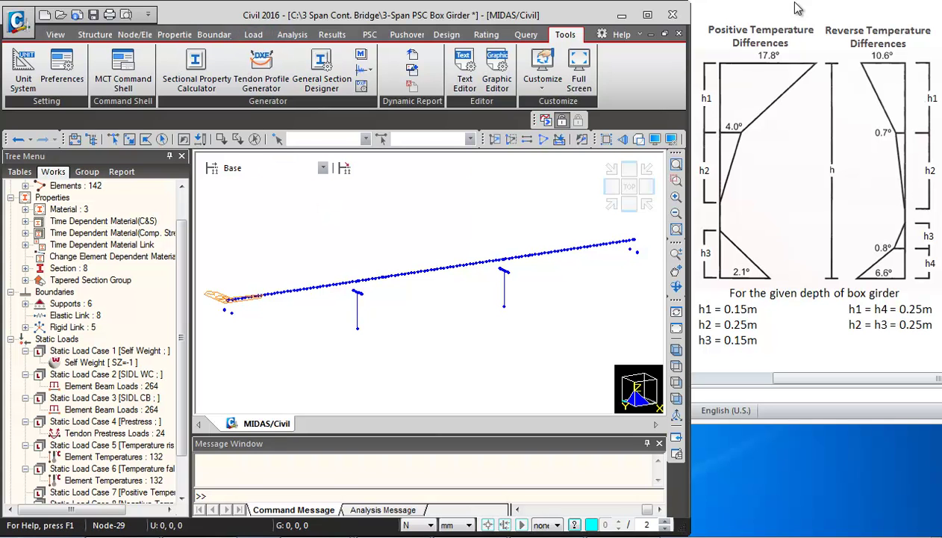
Start a beam section temperature for the Positive Temperature case using the PSC/Composite section type.
left_click(253, 35)
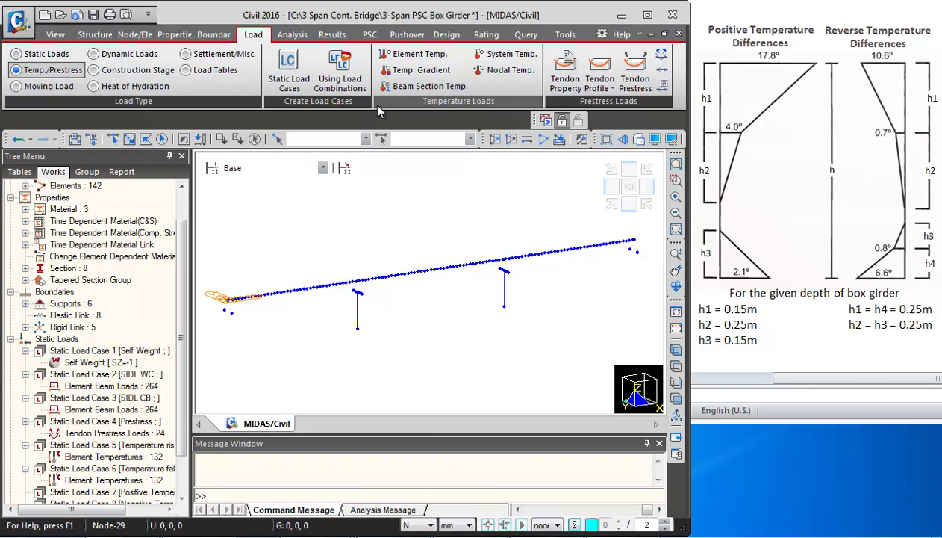
left_click(91, 233)
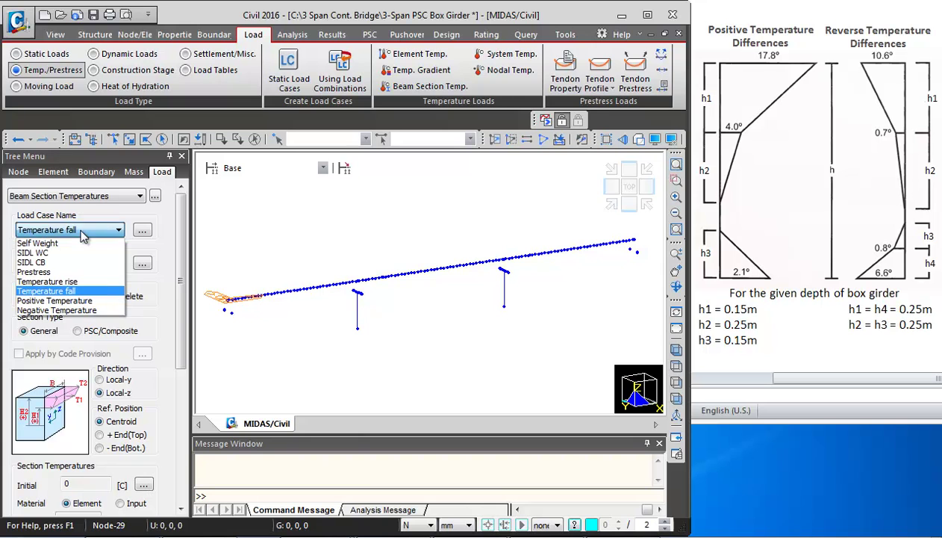
left_click(67, 300)
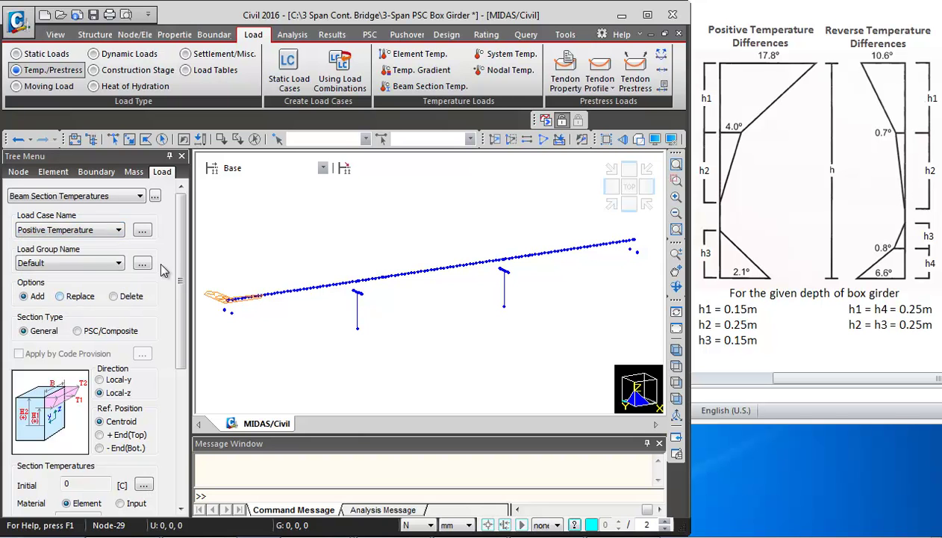
left_click_drag(185, 233, 179, 269)
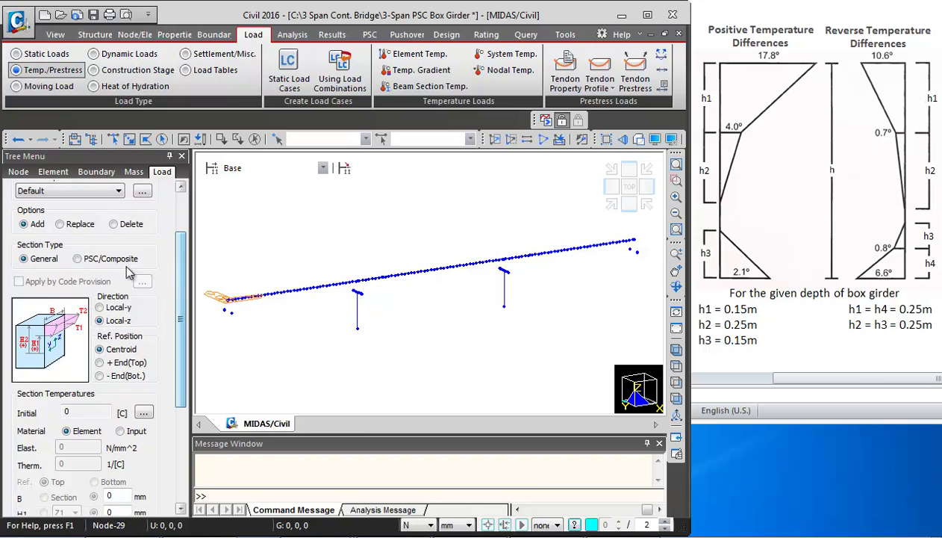
left_click(78, 258)
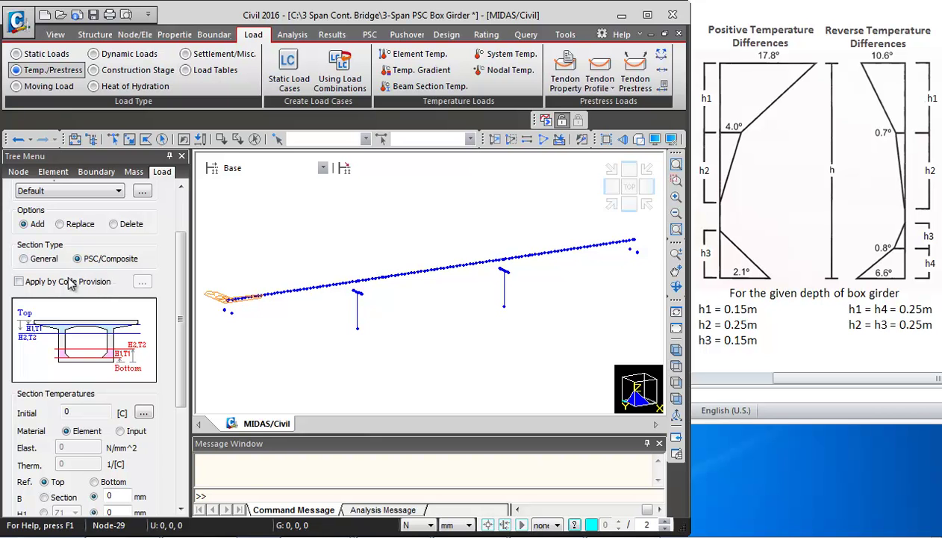
Make the first top-referenced layer take its breadth from the section, with H2 set to 150 mm.
scroll(183, 265, "down", 1)
left_click_drag(183, 266, 182, 356)
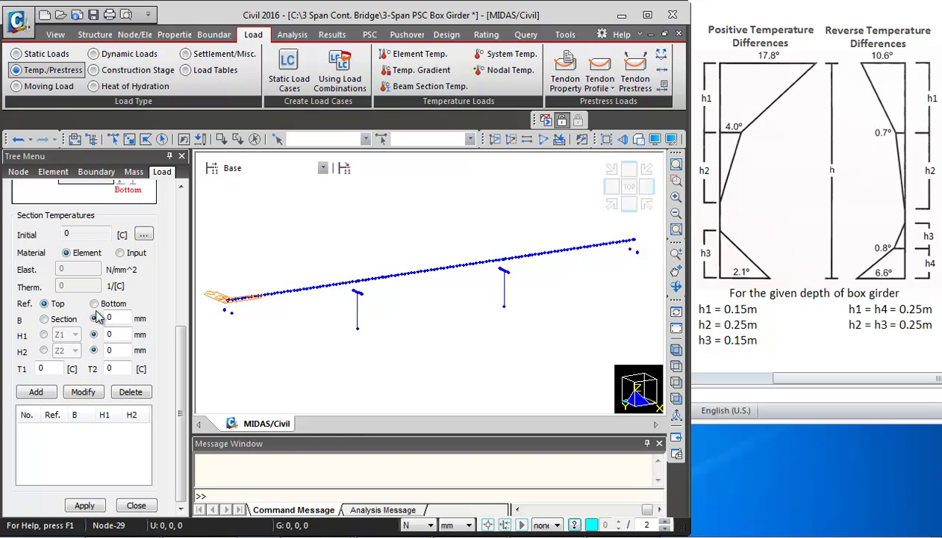
scroll(82, 295, "up", 3)
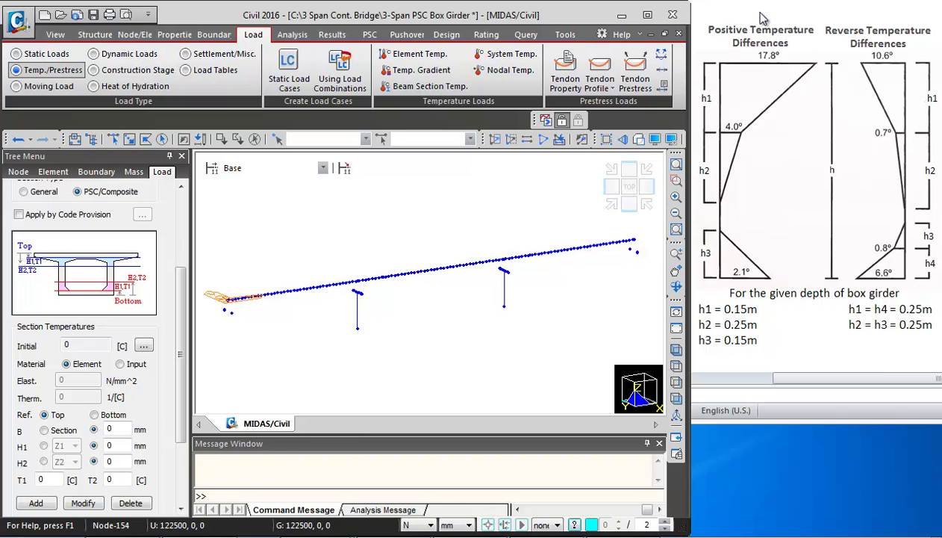
left_click_drag(179, 295, 179, 325)
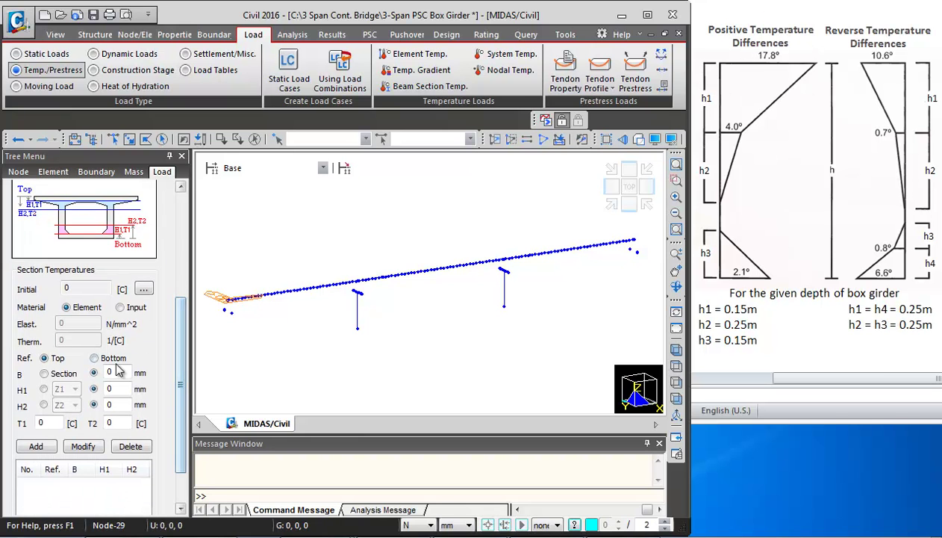
left_click(44, 375)
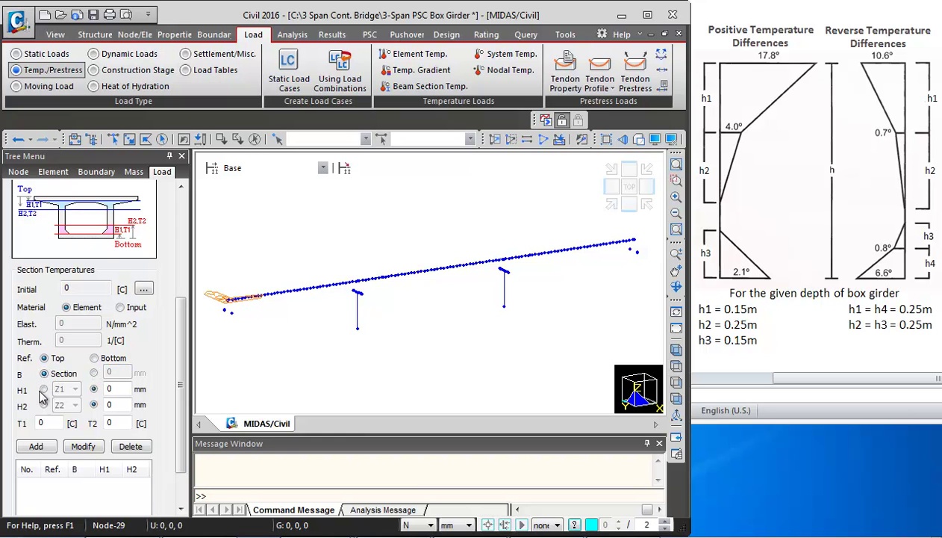
double_click(116, 405)
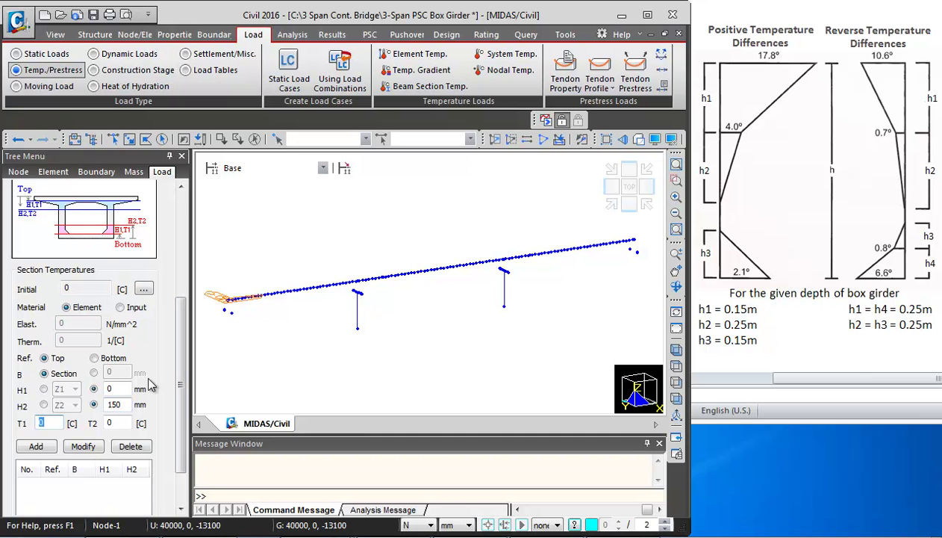
Add top layers 0–150 mm (17.8/4 °C) and 150–400 mm (4/0 °C) to the table.
key("Tab")
type("4")
left_click(36, 445)
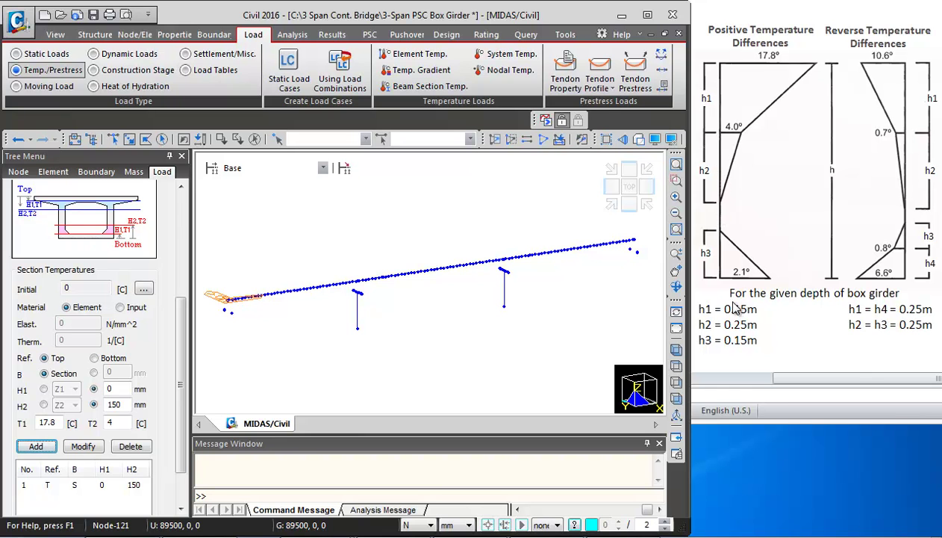
double_click(116, 389)
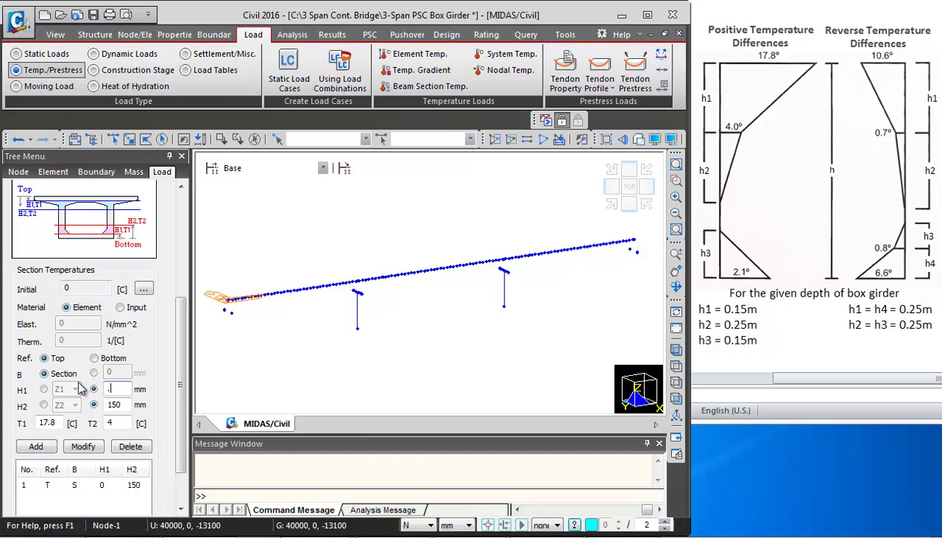
type("150")
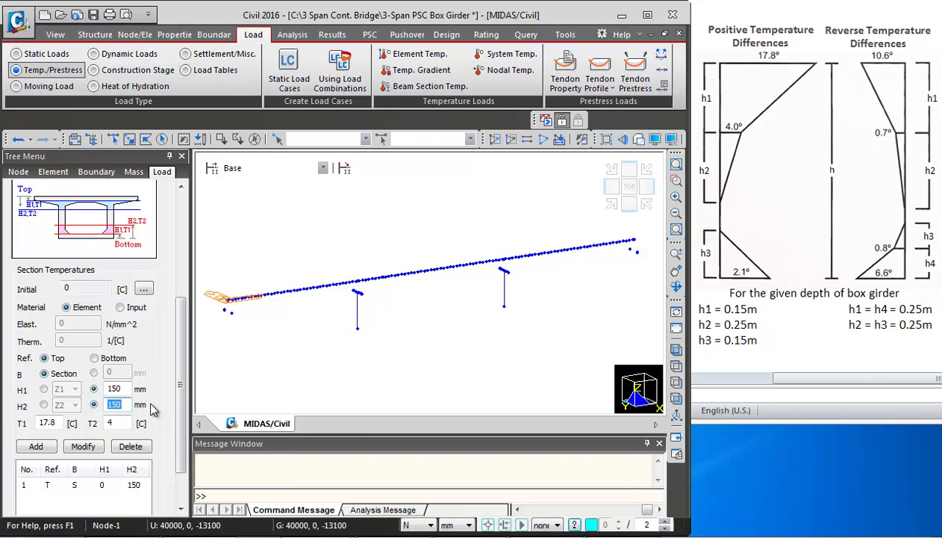
type("400")
left_click_drag(62, 423, 33, 423)
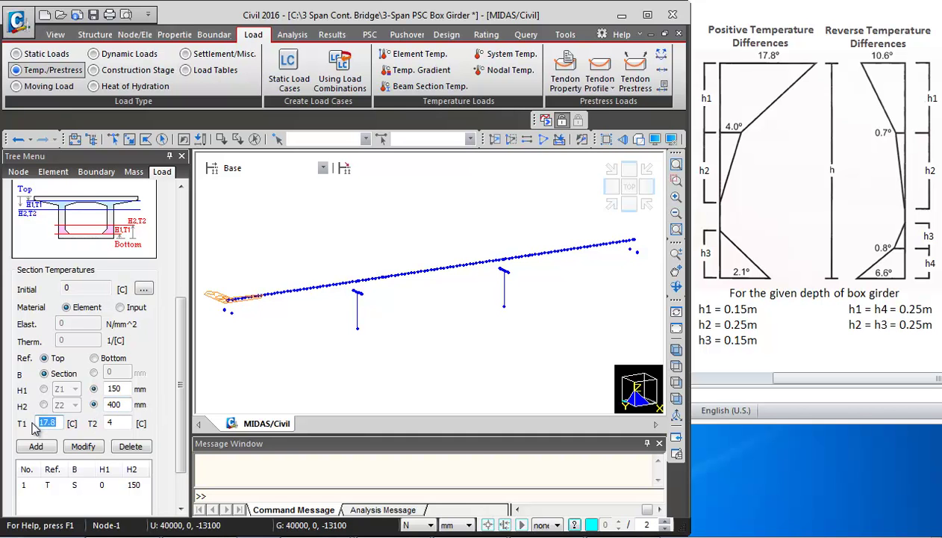
key("Tab")
type("0")
left_click(36, 446)
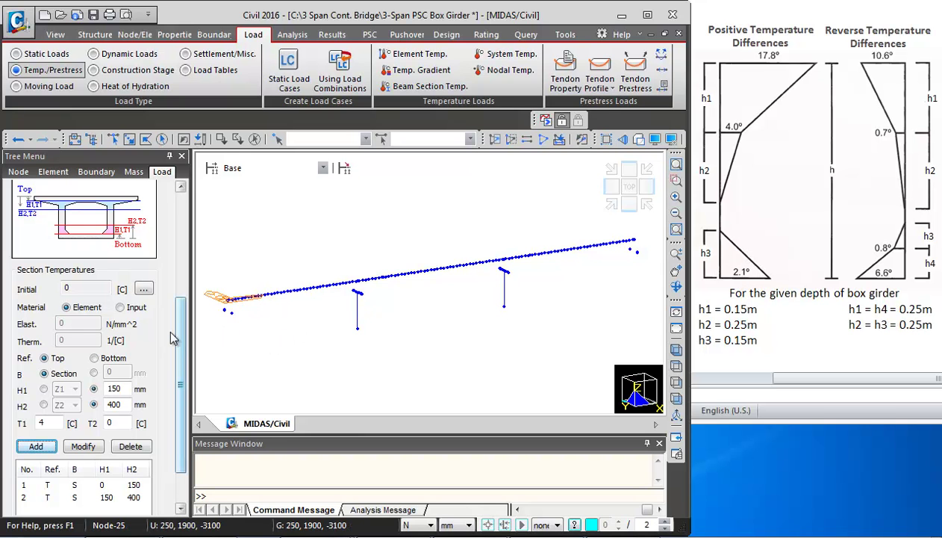
Add a bottom-referenced 0–150 mm layer with T1 2.1 °C and T2 0 °C.
left_click(95, 358)
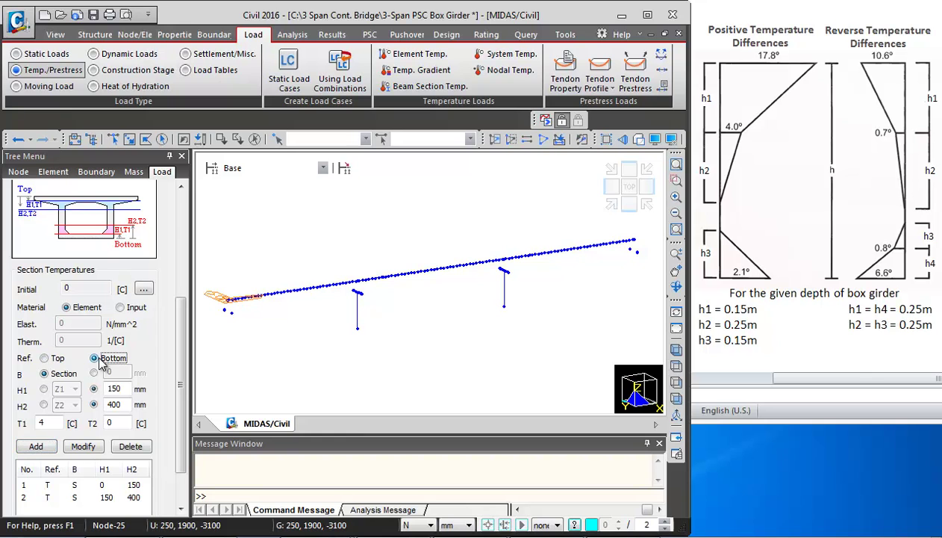
left_click_drag(127, 389, 94, 392)
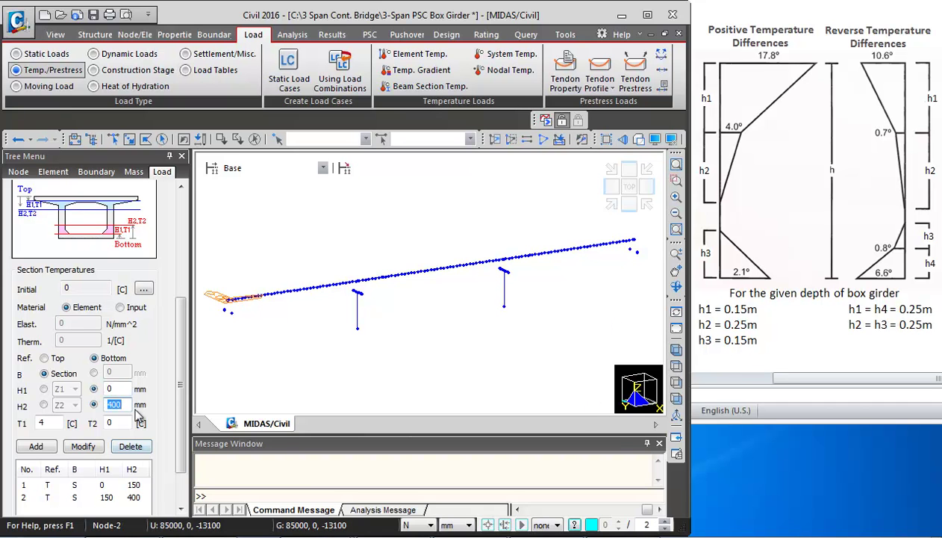
type("150")
key("Tab")
type("2")
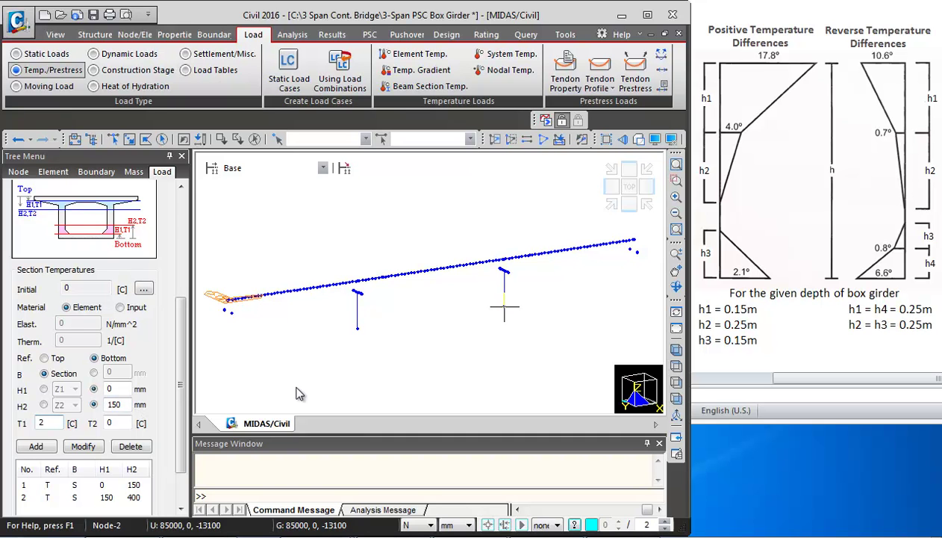
type(".1")
key("Tab")
left_click(46, 446)
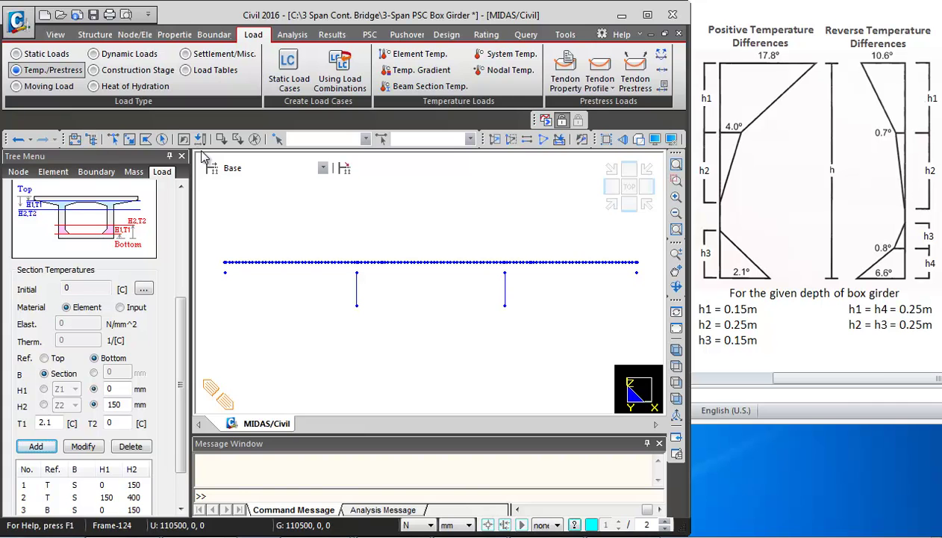
Apply the three-layer positive gradient to the previously selected girder, check it in end view, and close.
left_click(185, 143)
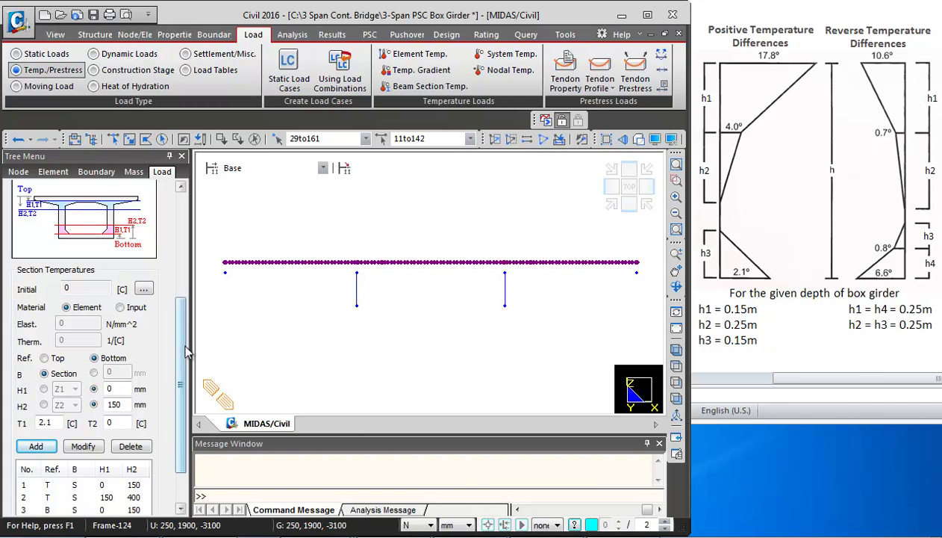
left_click_drag(184, 345, 185, 409)
left_click(85, 504)
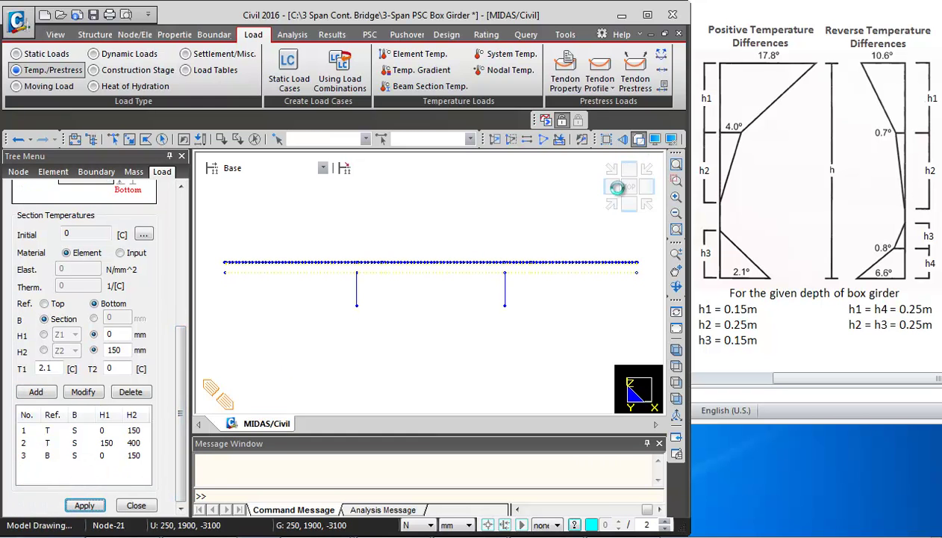
left_click(610, 188)
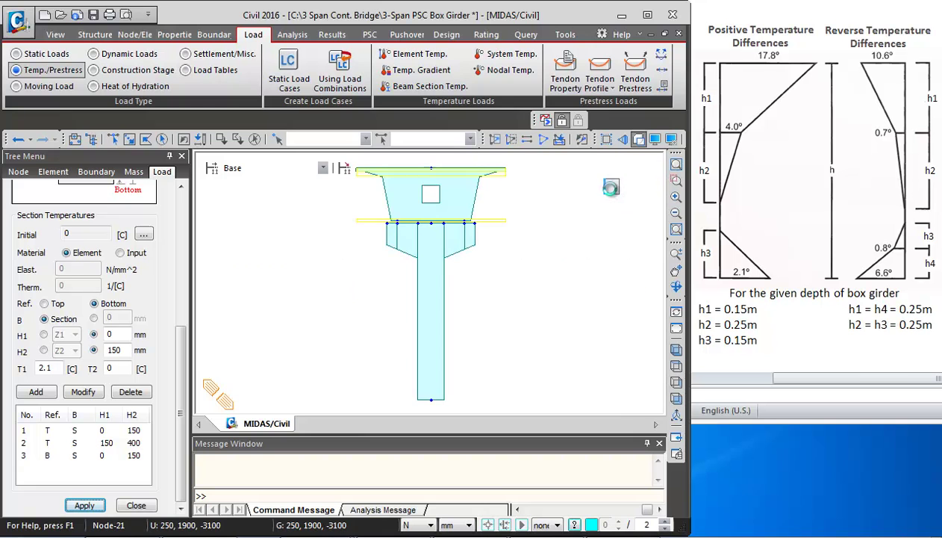
scroll(511, 303, "up", 3)
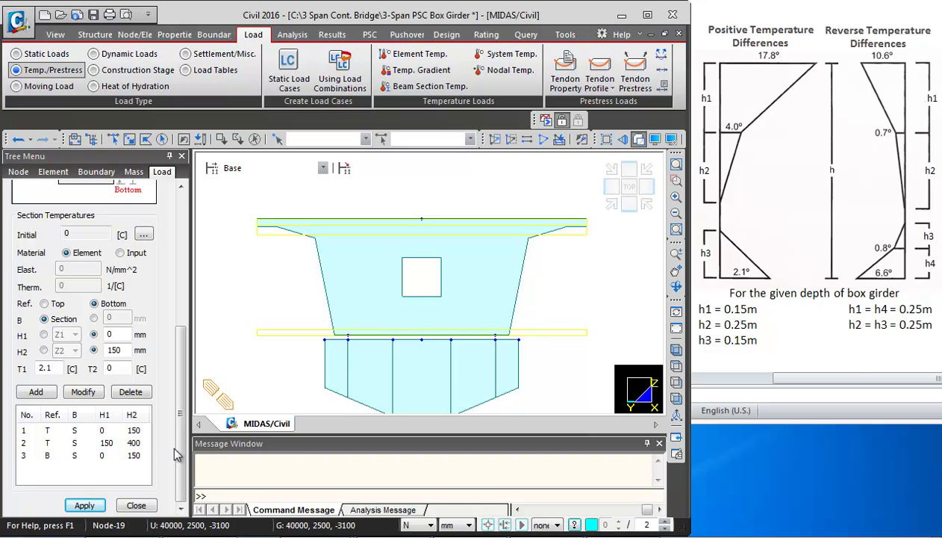
left_click(136, 505)
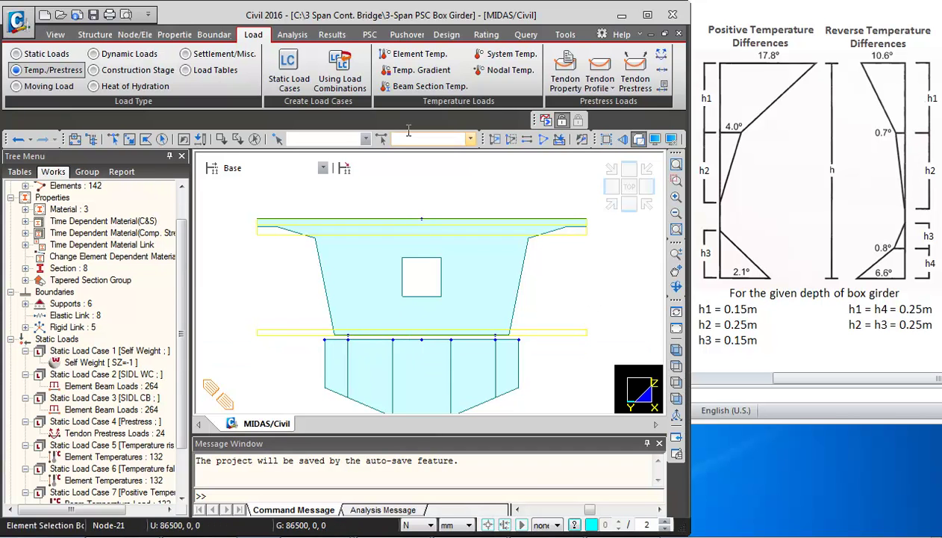
Reopen the beam section temperature form for the Negative Temperature case with PSC/Composite section type.
left_click(424, 88)
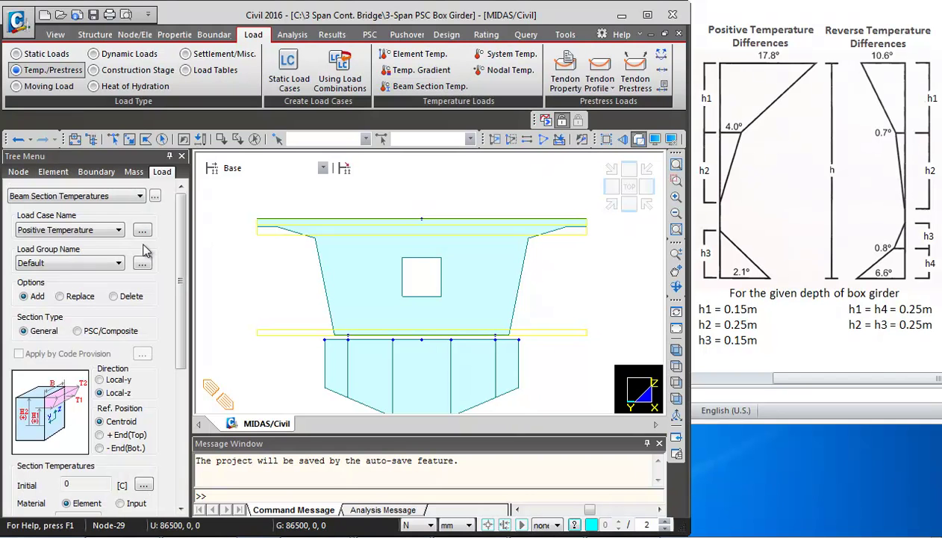
left_click(105, 232)
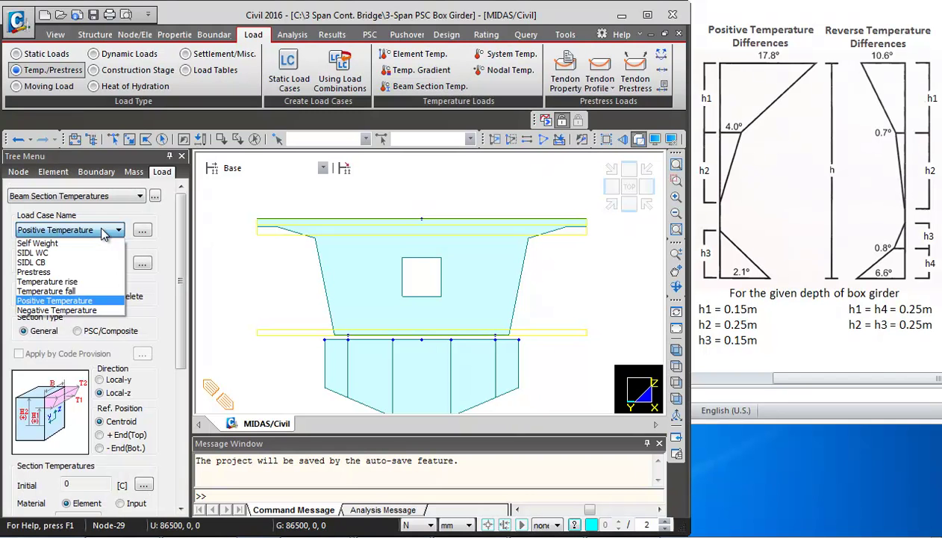
left_click(57, 309)
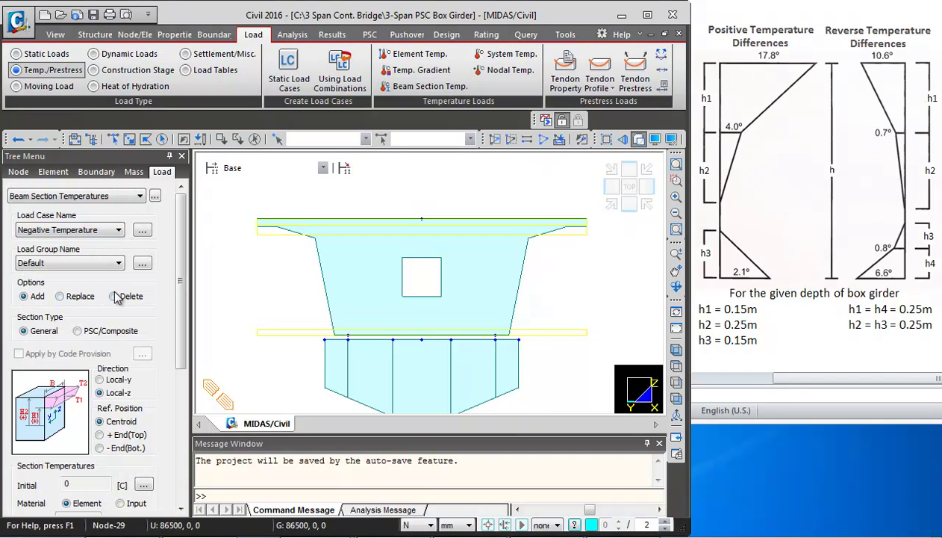
left_click(78, 331)
left_click_drag(180, 247, 170, 372)
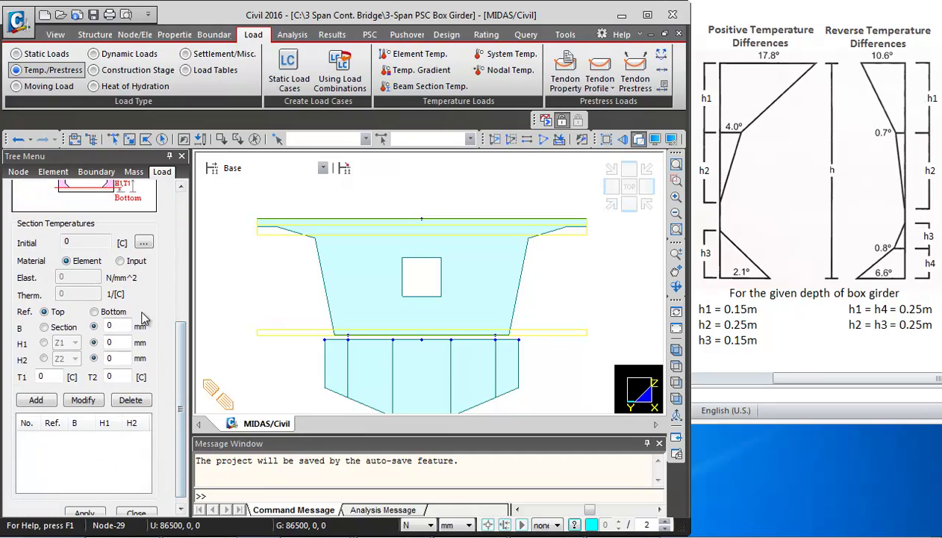
Add a section-width top band 0–250 mm going from -10.6 to -0.7 °C.
left_click(44, 328)
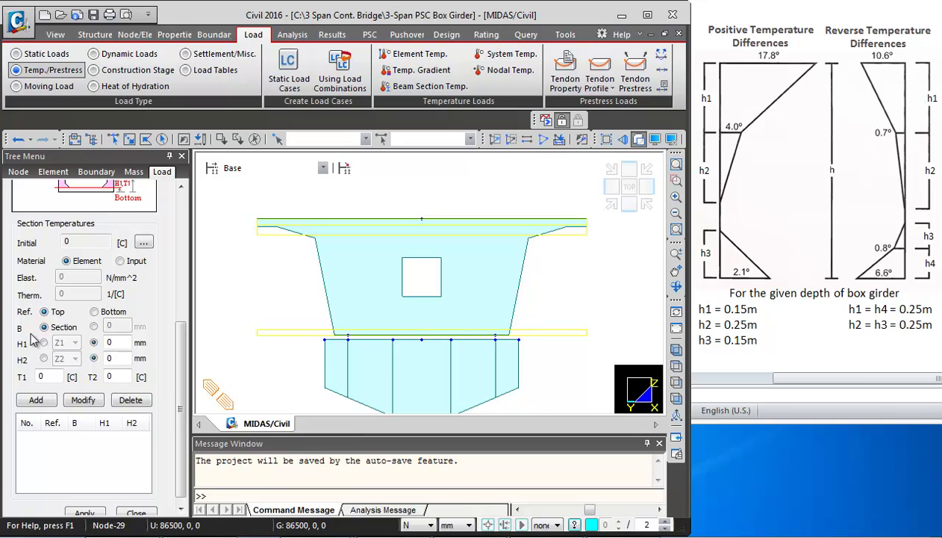
double_click(110, 359)
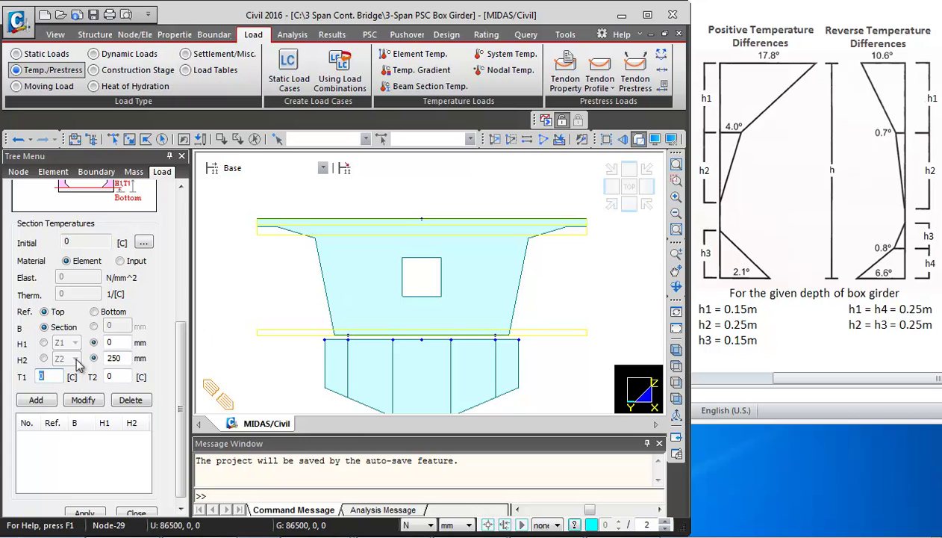
key("Tab")
left_click(46, 401)
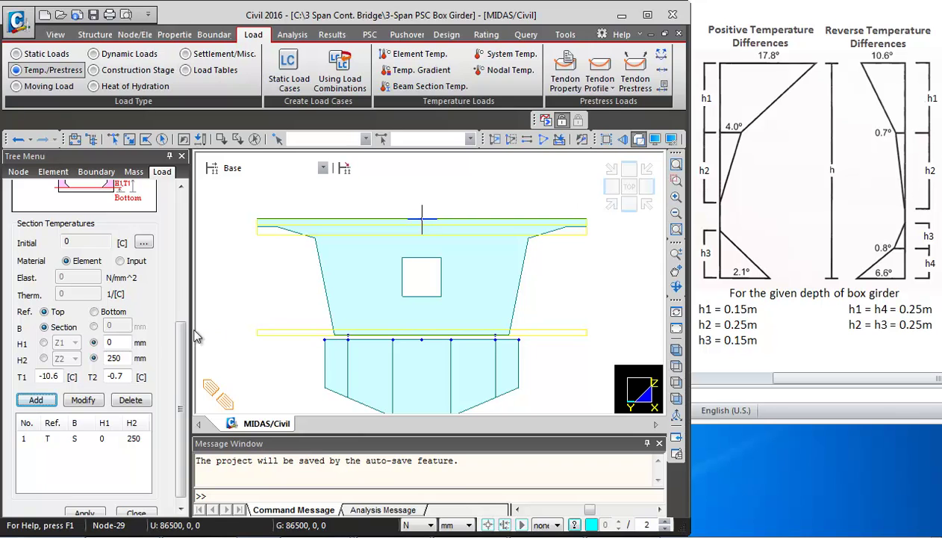
Add a second top band 250–500 mm going from -0.7 to 0 °C.
double_click(118, 342)
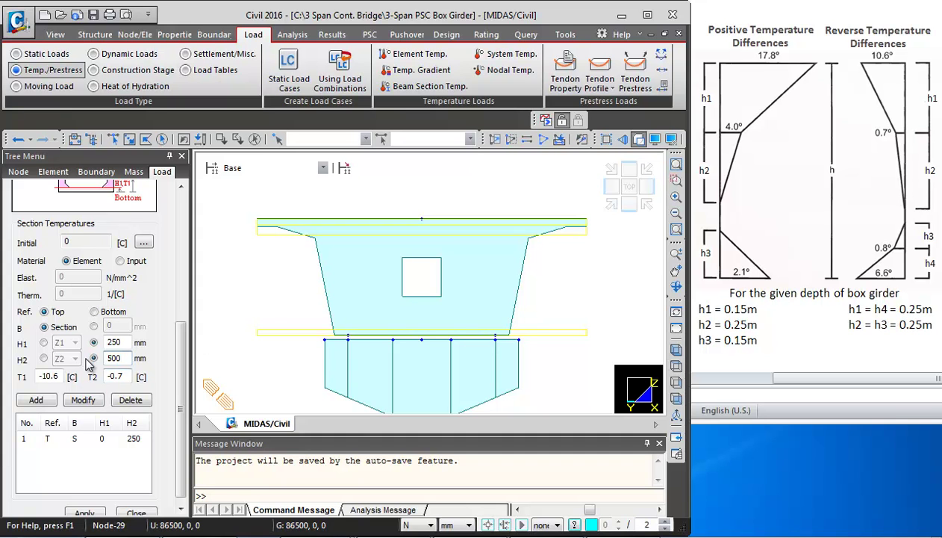
left_click_drag(61, 375, 24, 381)
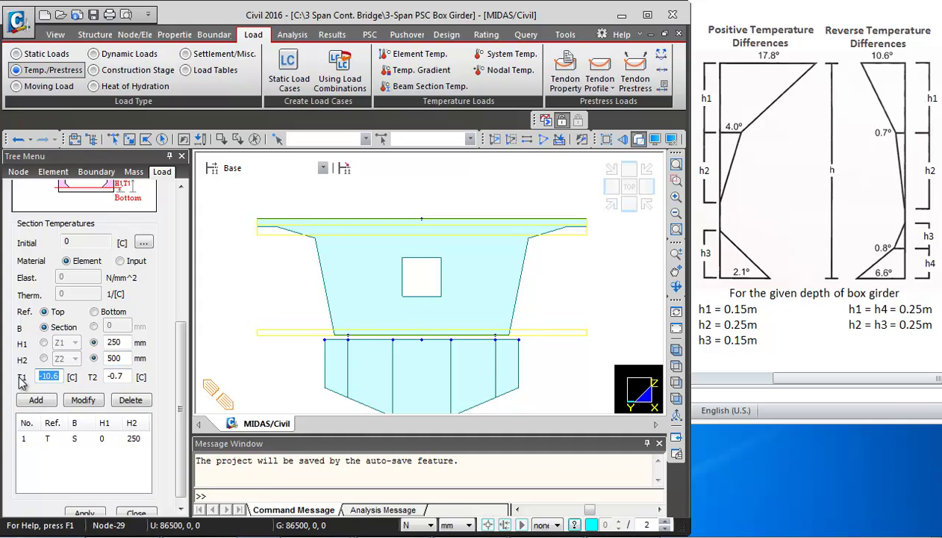
key("Tab")
left_click(36, 399)
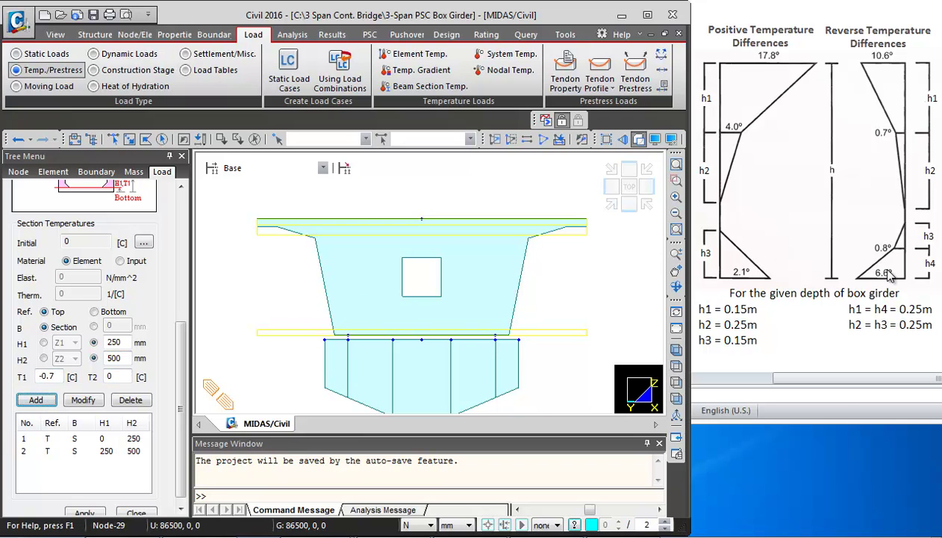
Add a bottom-referenced band 0–250 mm going from -6.6 to -0.8 °C.
left_click(110, 311)
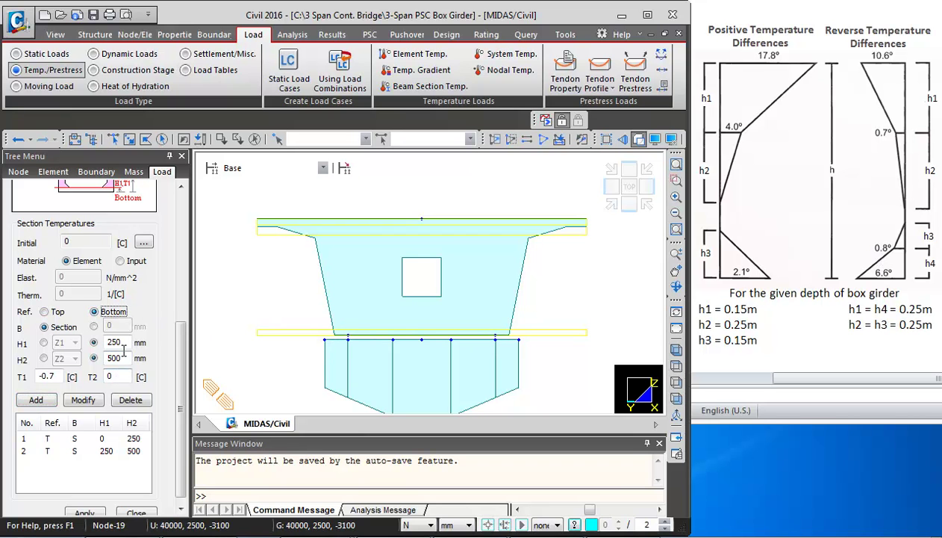
double_click(129, 341)
type("0")
key("Tab")
type("250")
key("Tab")
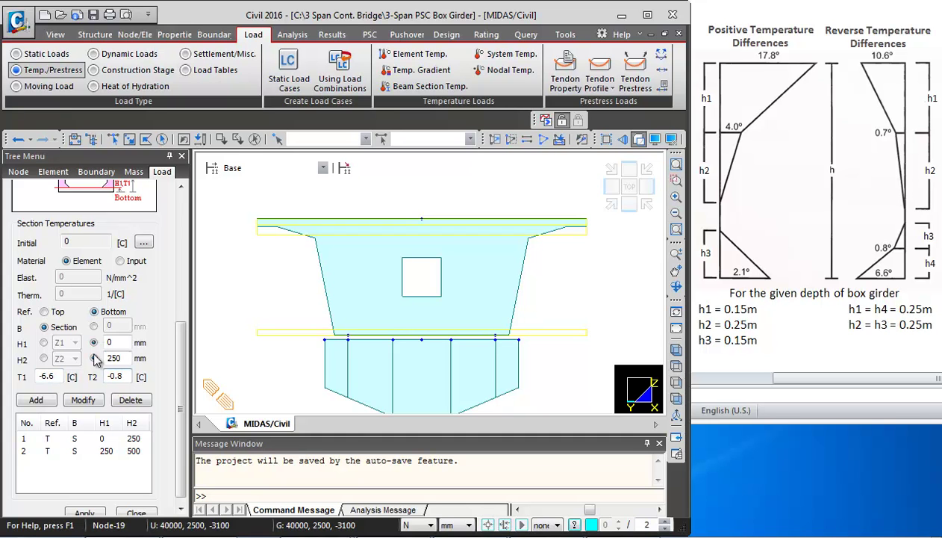
left_click(39, 401)
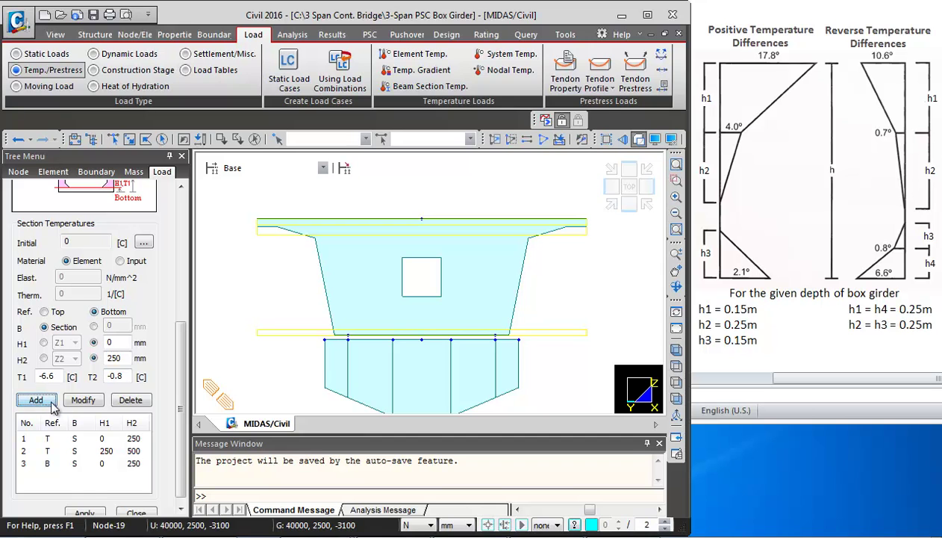
Add a second bottom band 250–500 mm going from -0.8 to 0 °C.
double_click(117, 344)
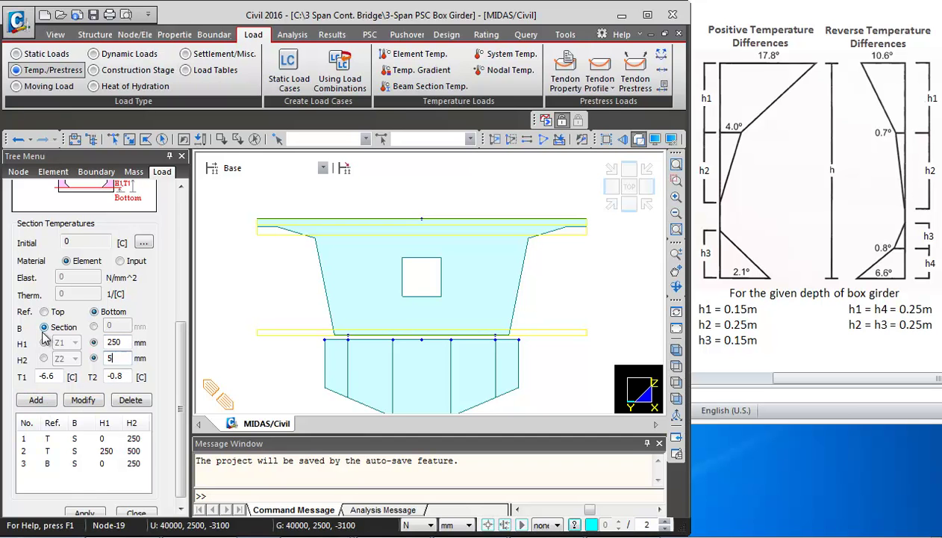
double_click(56, 377)
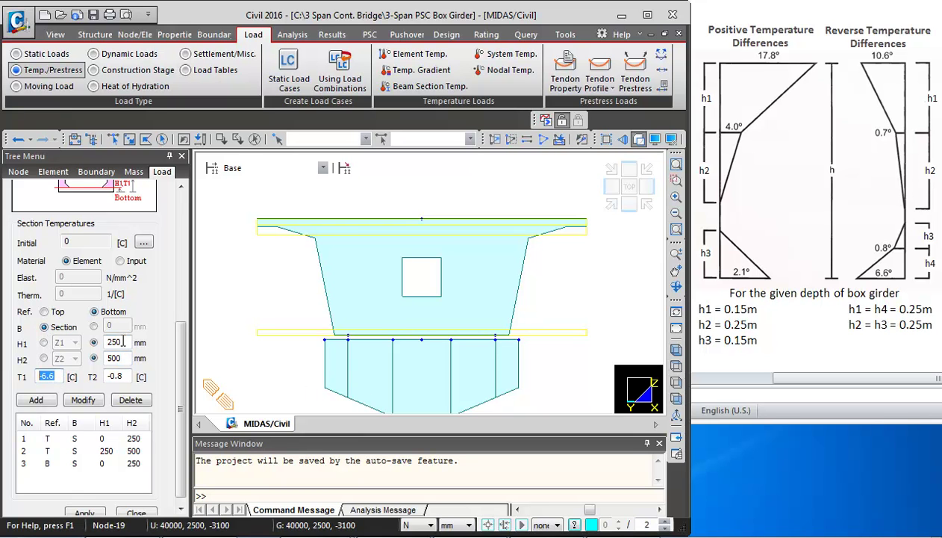
key("Tab")
left_click(36, 399)
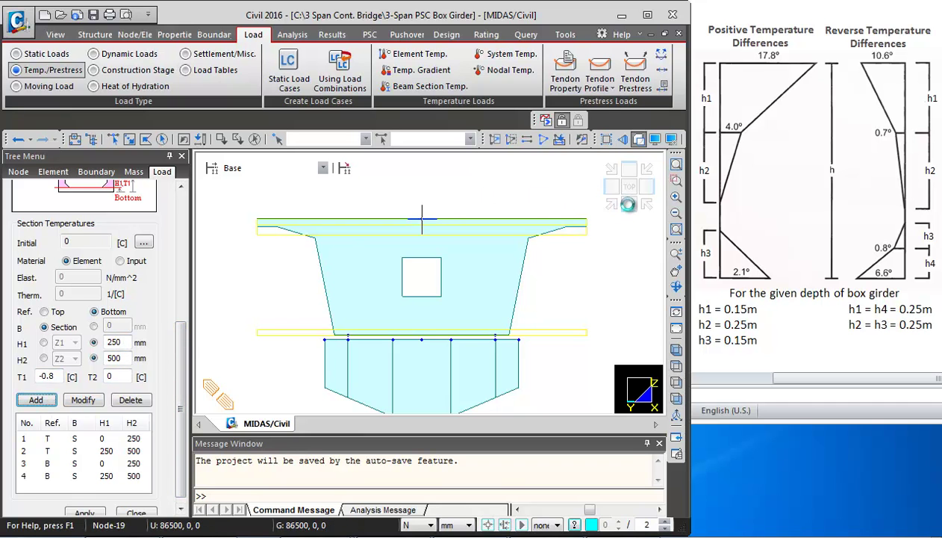
Apply the four-band Negative Temperature section profile to the previously selected deck elements.
left_click(629, 204)
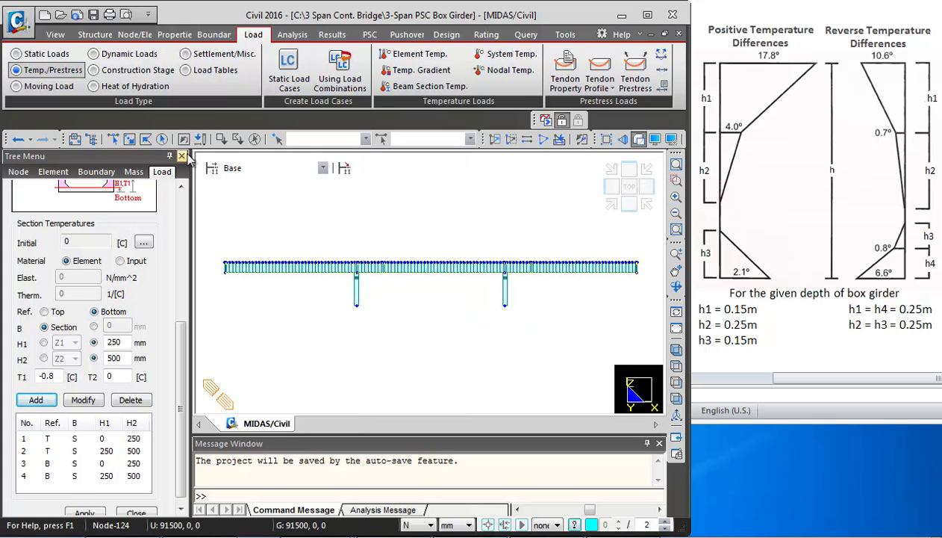
left_click(185, 141)
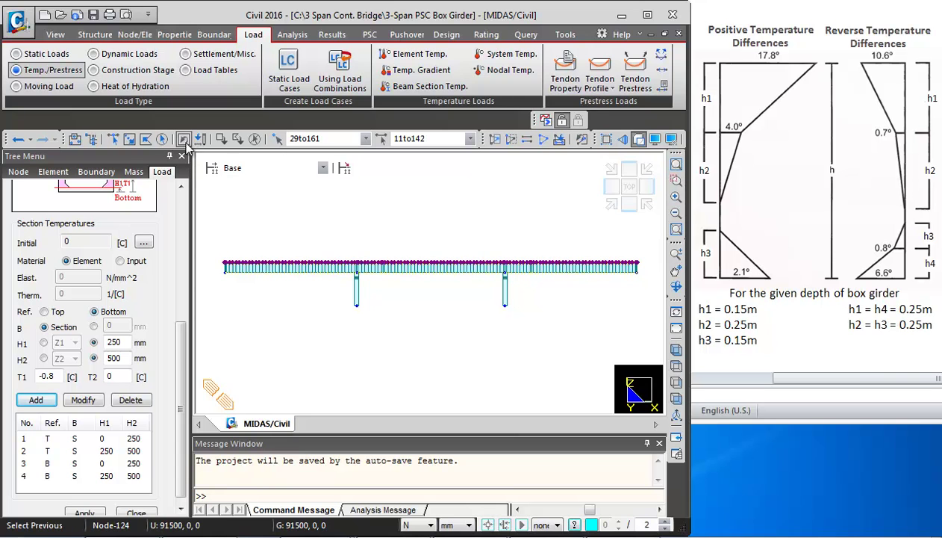
scroll(185, 345, "down", 1)
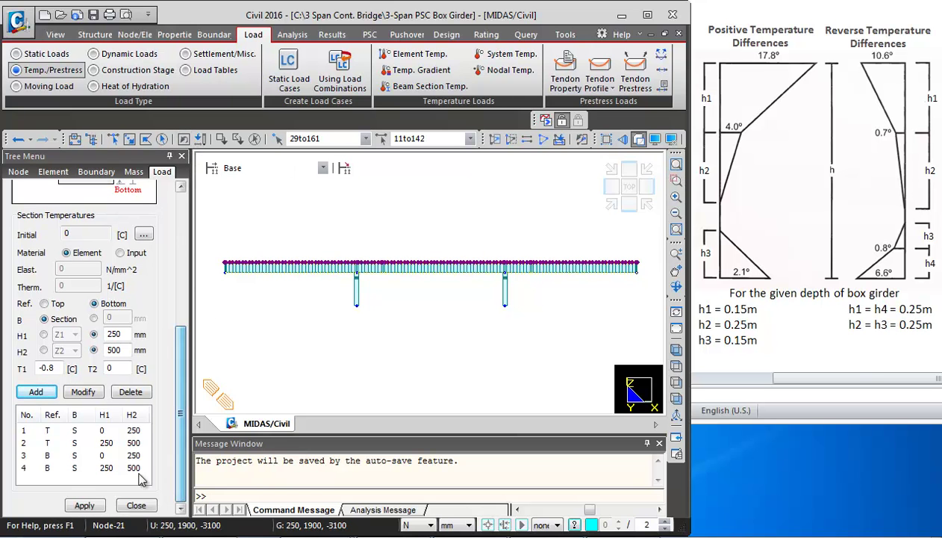
left_click(84, 505)
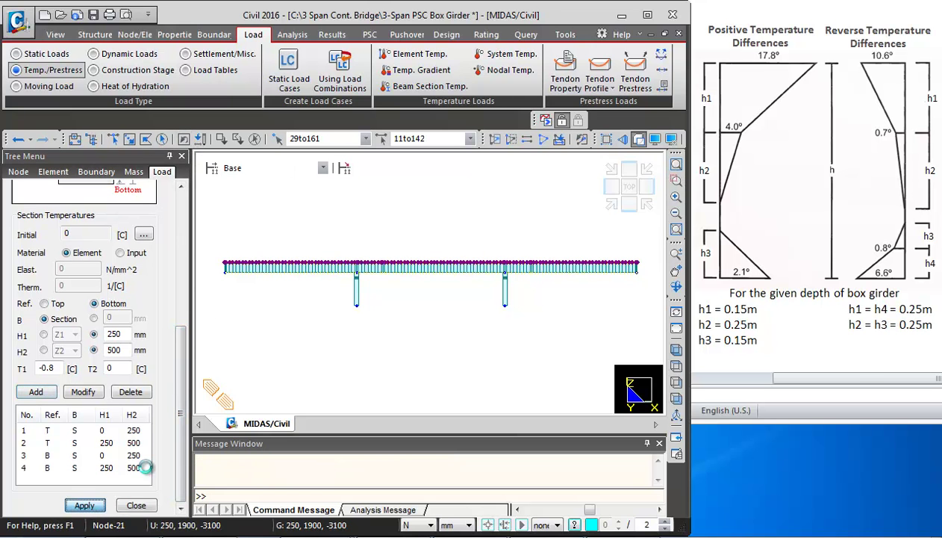
left_click(611, 191)
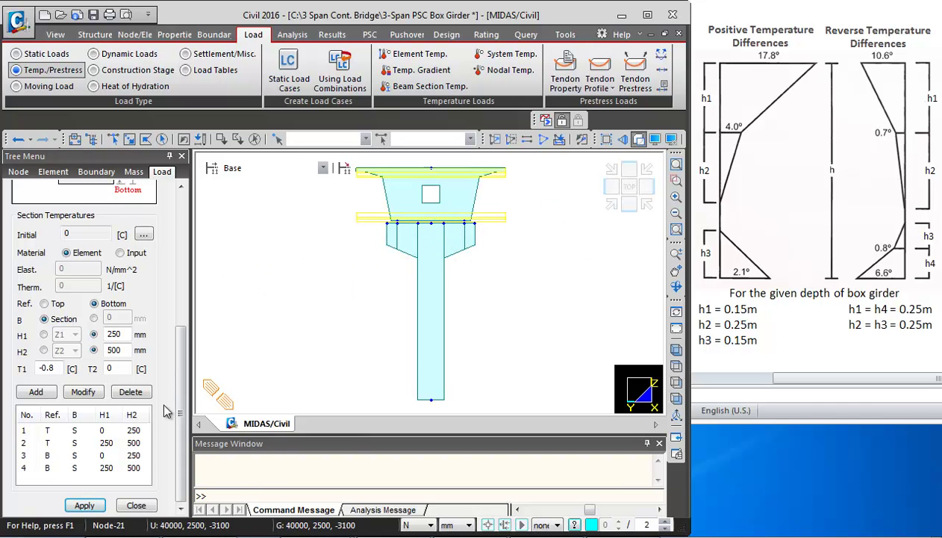
Close the section temperature form and bring Static Load Case 8 into view in the Works tree.
left_click(147, 507)
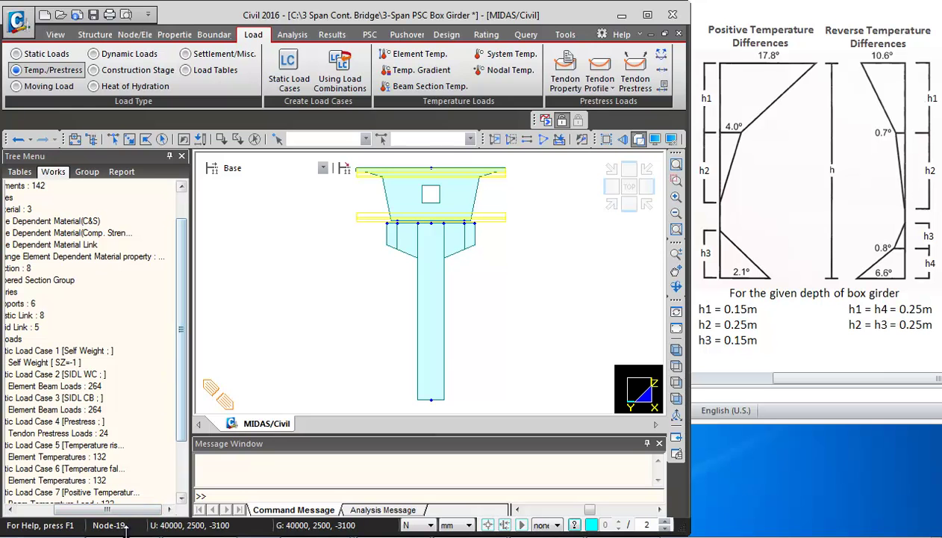
left_click_drag(143, 511, 102, 510)
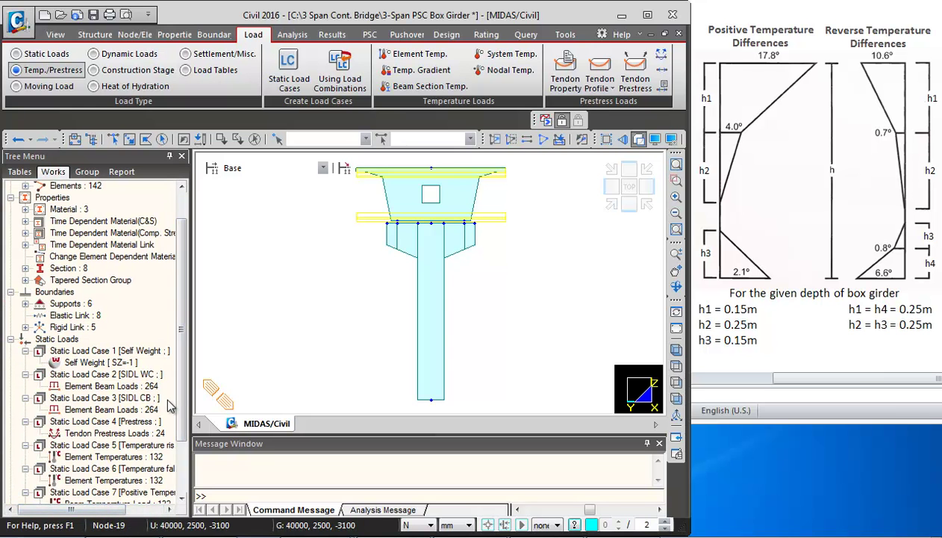
scroll(183, 394, "down", 2)
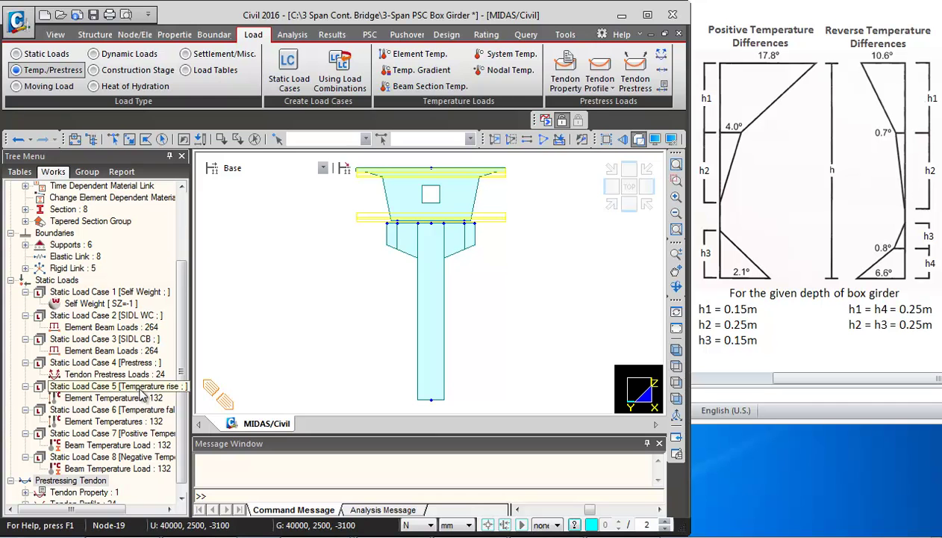
Hide the display of the 132 beam temperature loads under Static Load Case 8.
right_click(124, 468)
left_click(153, 435)
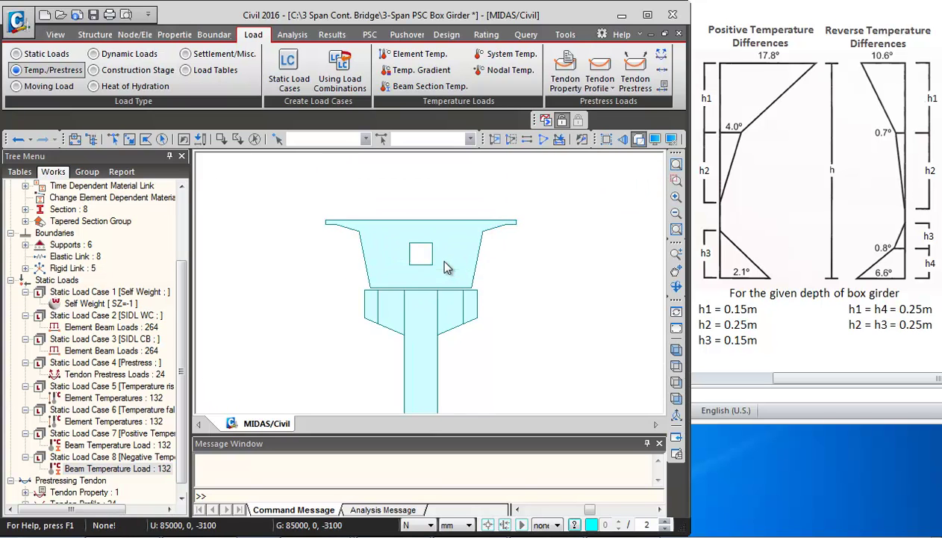
scroll(437, 265, "up", 3)
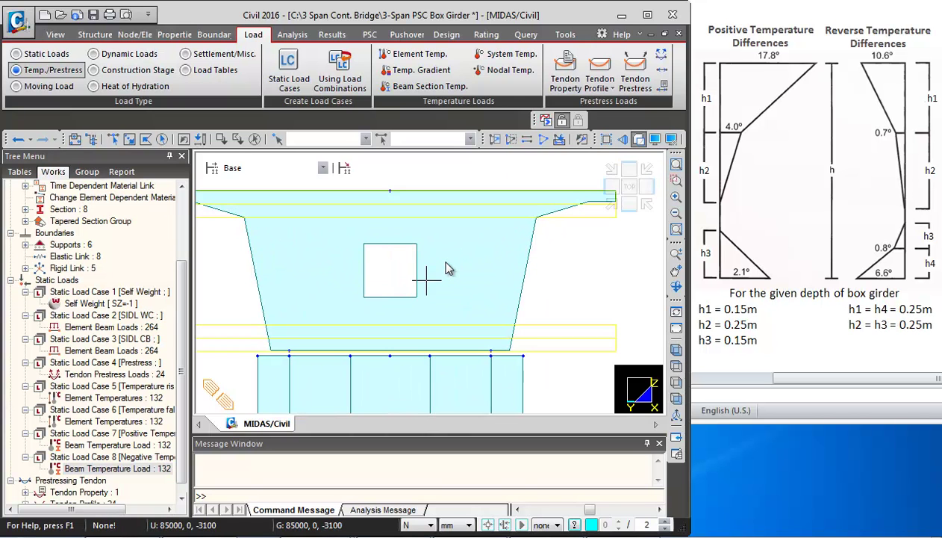